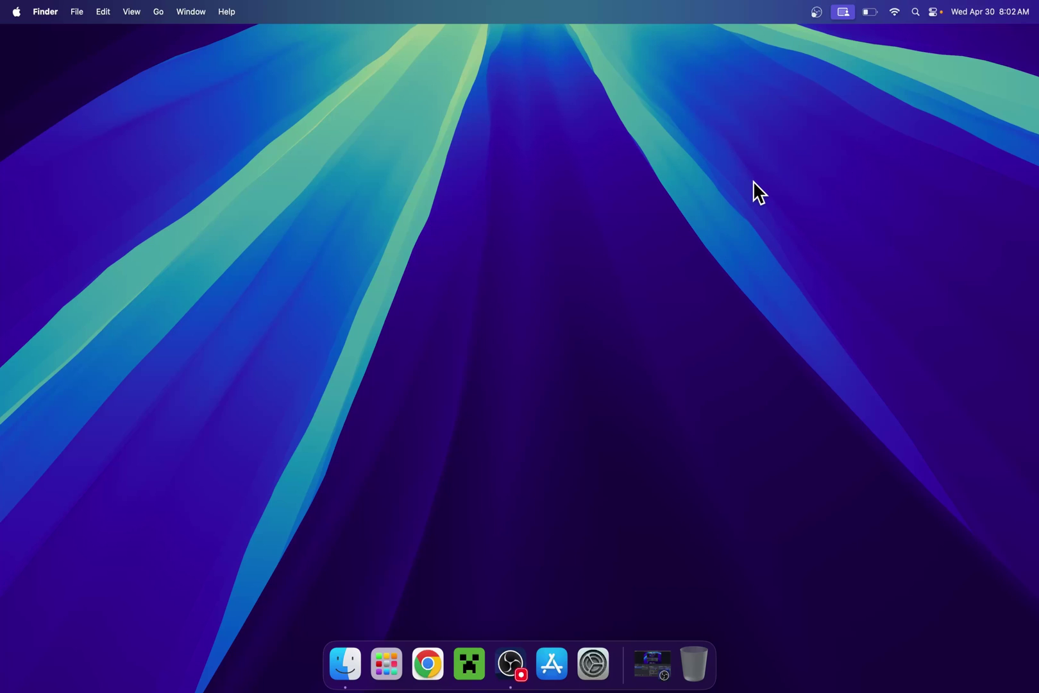
# Search Google for 'Iris Shaders' in Chrome and open the official irisshaders.dev site
pyautogui.click(426, 667)
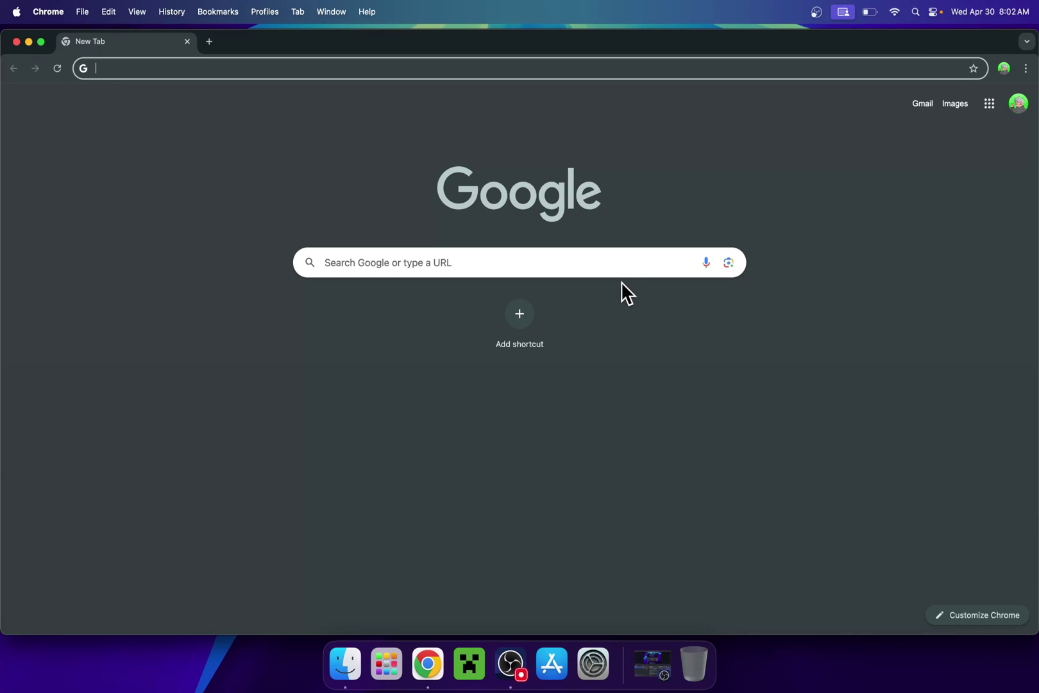
pyautogui.click(606, 262)
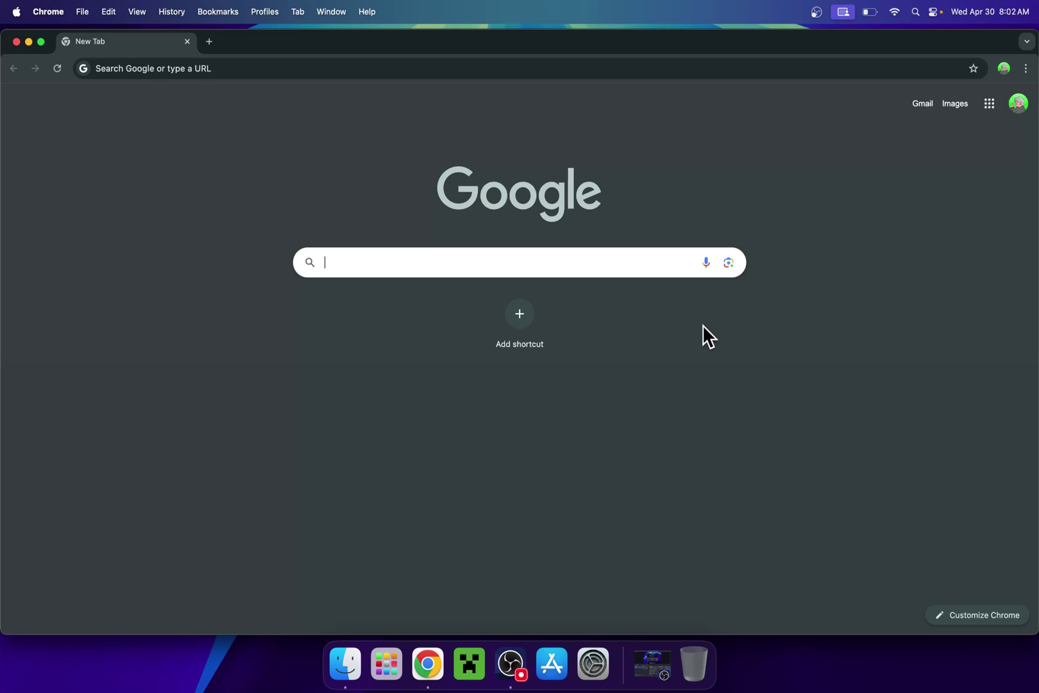
pyautogui.write('Iris')
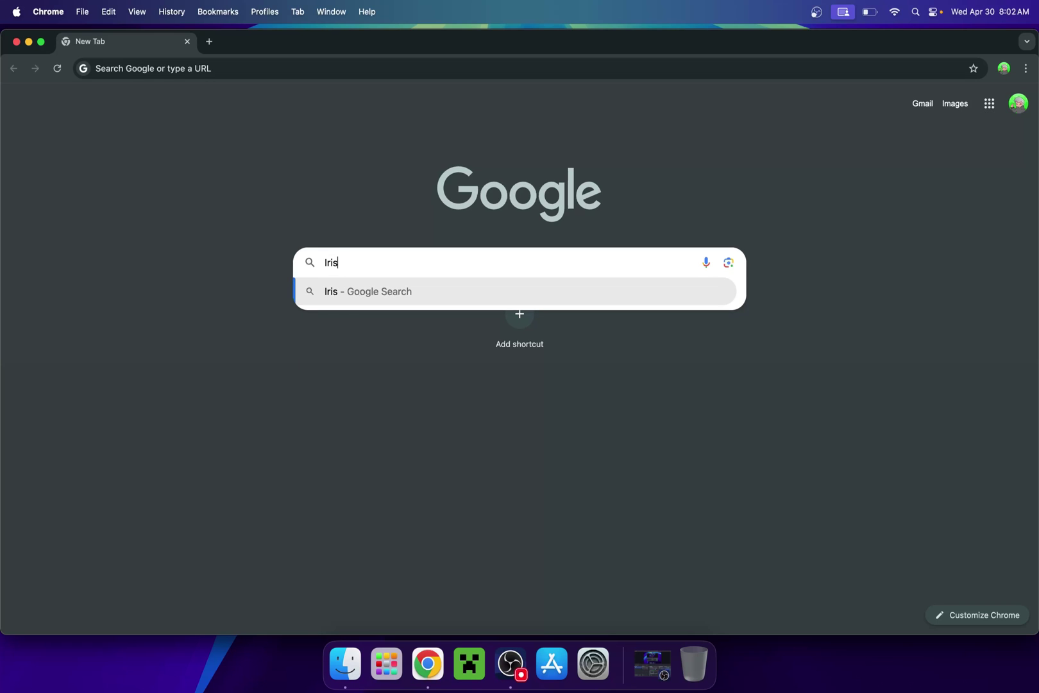
pyautogui.write(' Shaders')
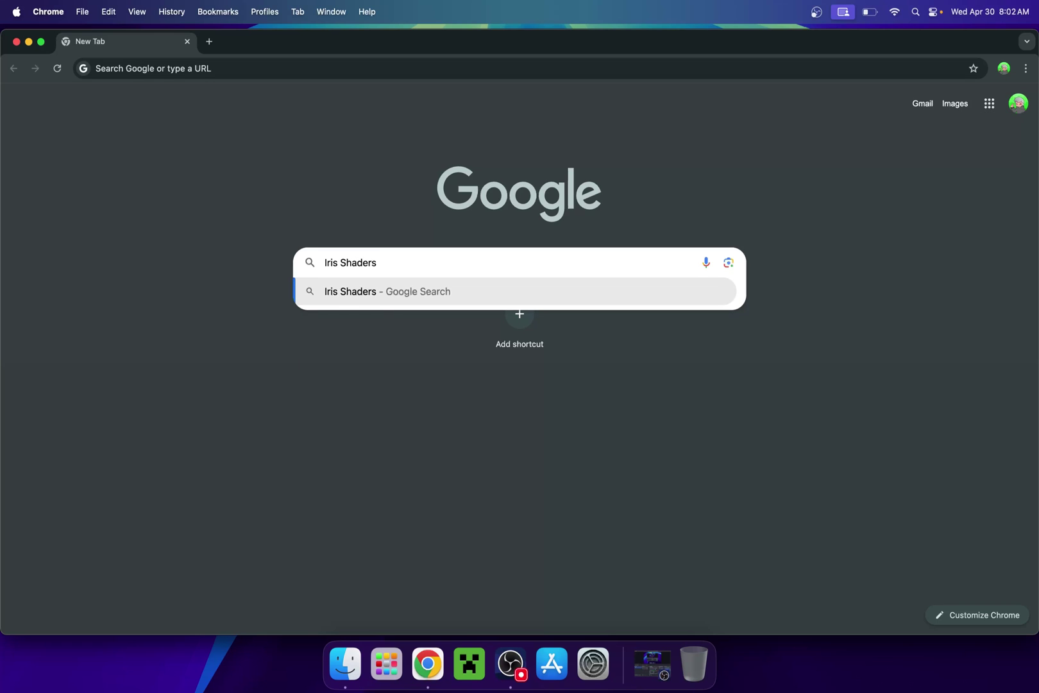
pyautogui.press('Return')
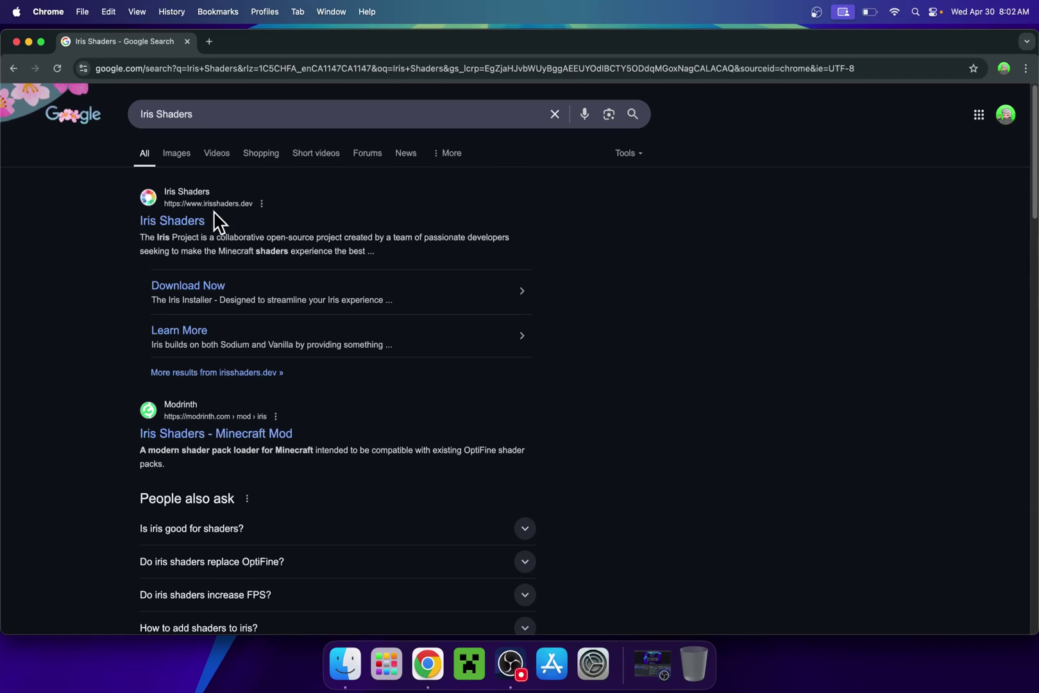
pyautogui.click(165, 225)
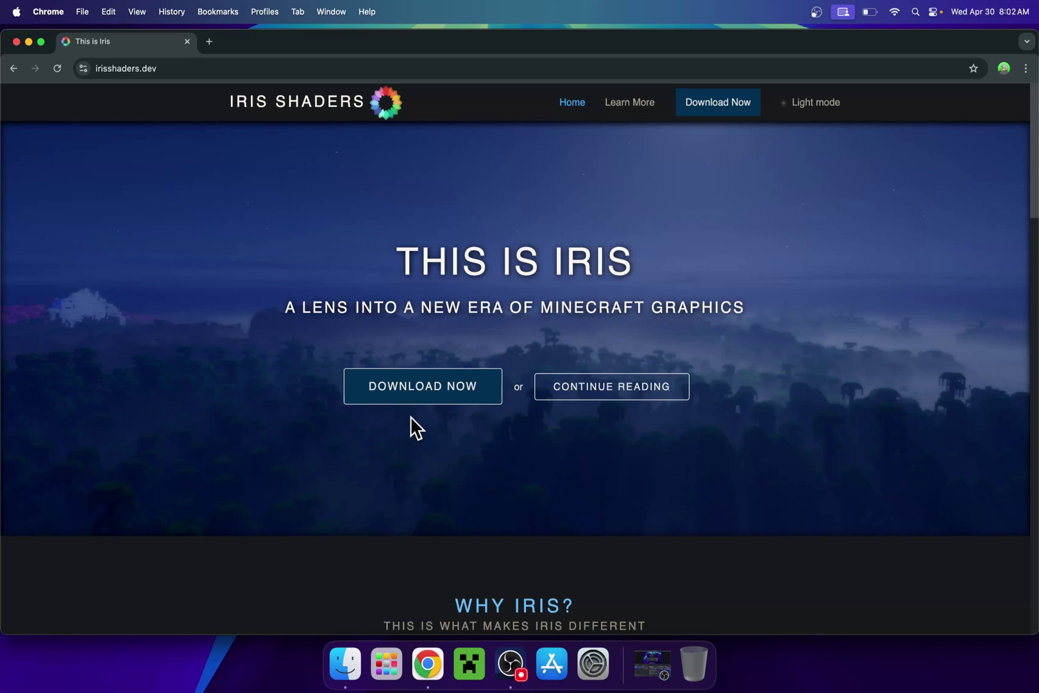
# Download the universal installer jar, Iris-Installer-3.2.1.jar, from the Iris download page
pyautogui.click(420, 392)
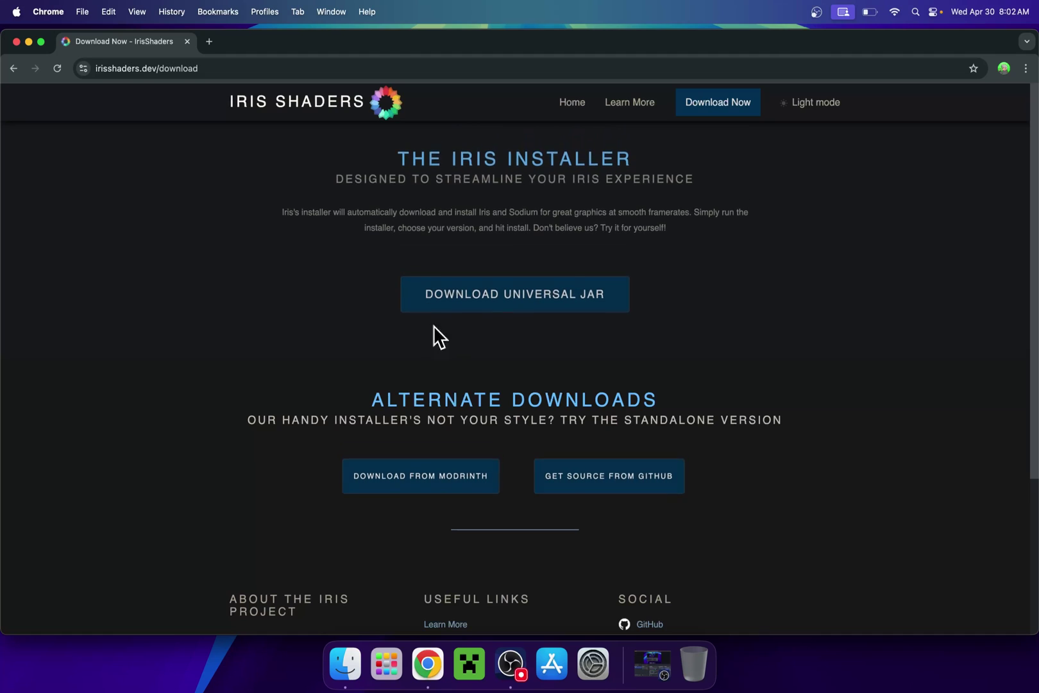
pyautogui.click(513, 313)
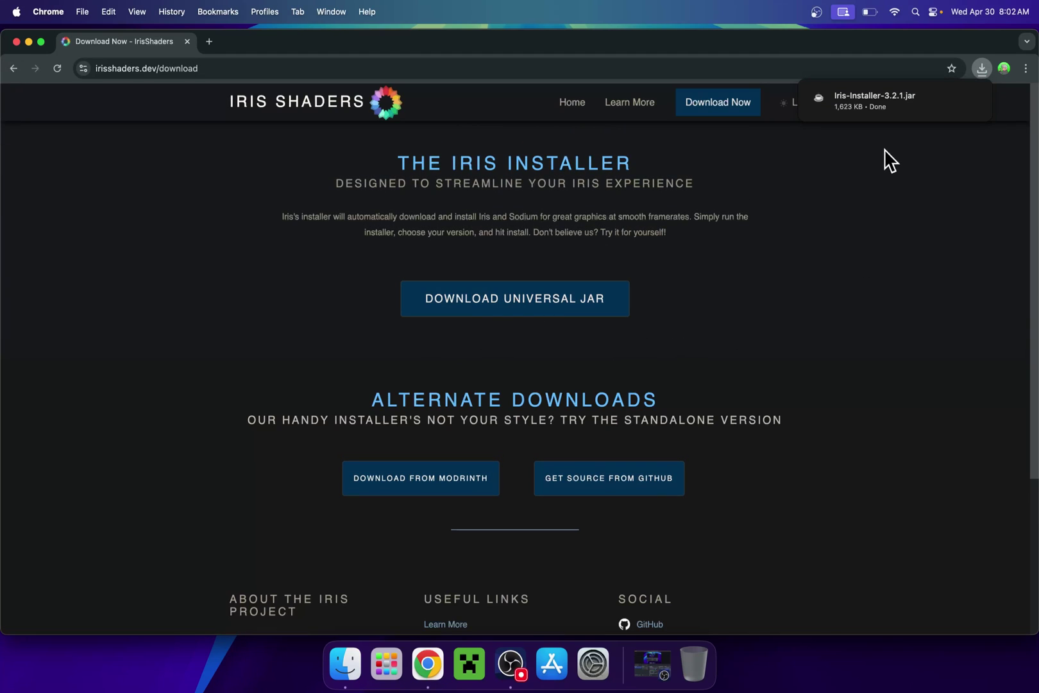
pyautogui.moveTo(906, 112)
# In a new tab, search Google for 'JDK 24' and open Oracle's Java Downloads page
pyautogui.click(209, 42)
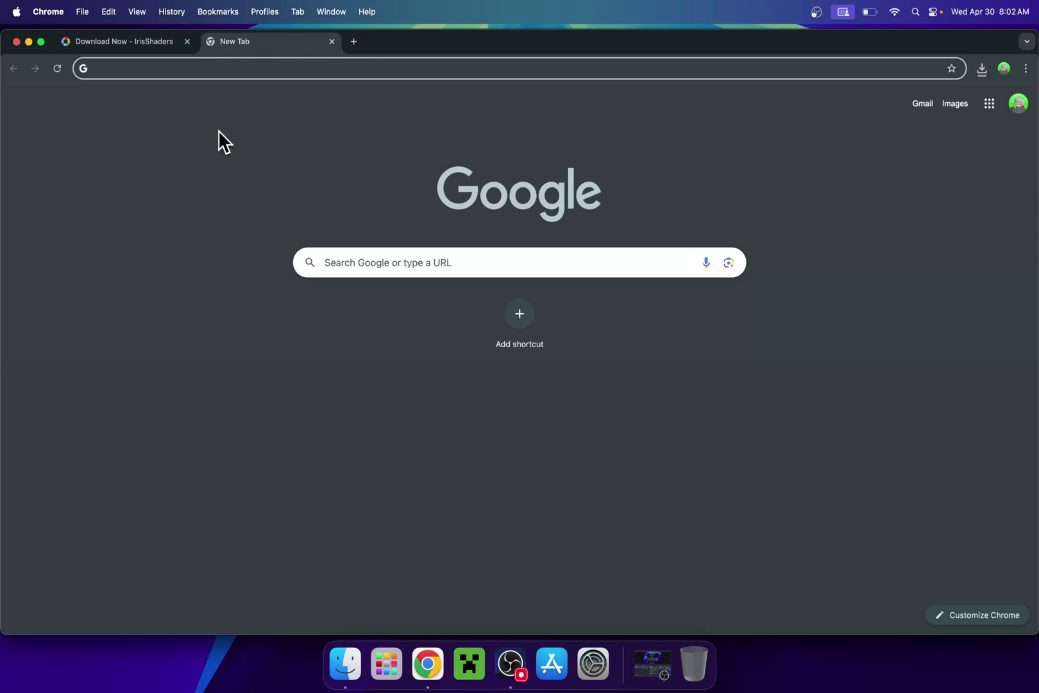
pyautogui.click(357, 263)
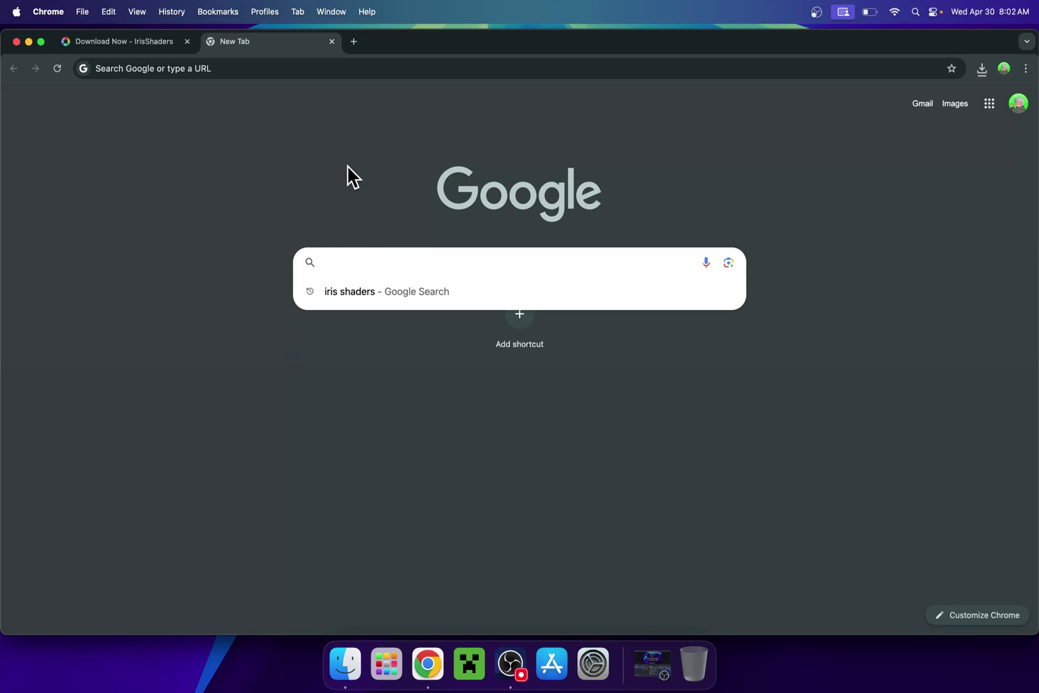
pyautogui.write('JDK 24')
pyautogui.press('Return')
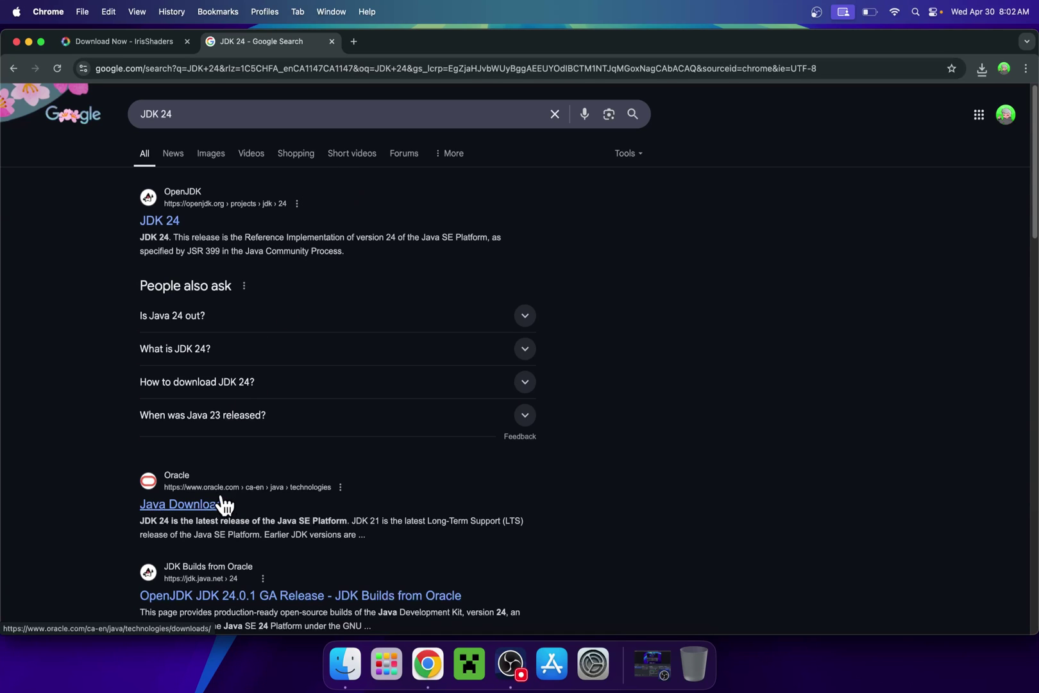
pyautogui.click(183, 513)
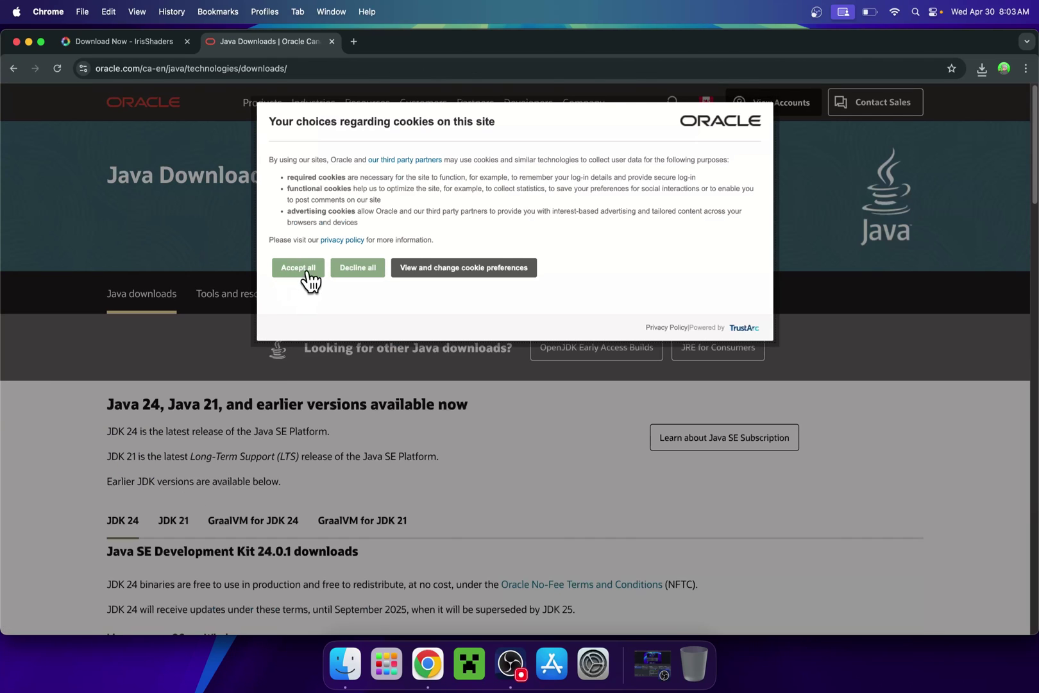
# Accept all cookies, show the macOS JDK 24 downloads, then start another blank tab
pyautogui.click(298, 268)
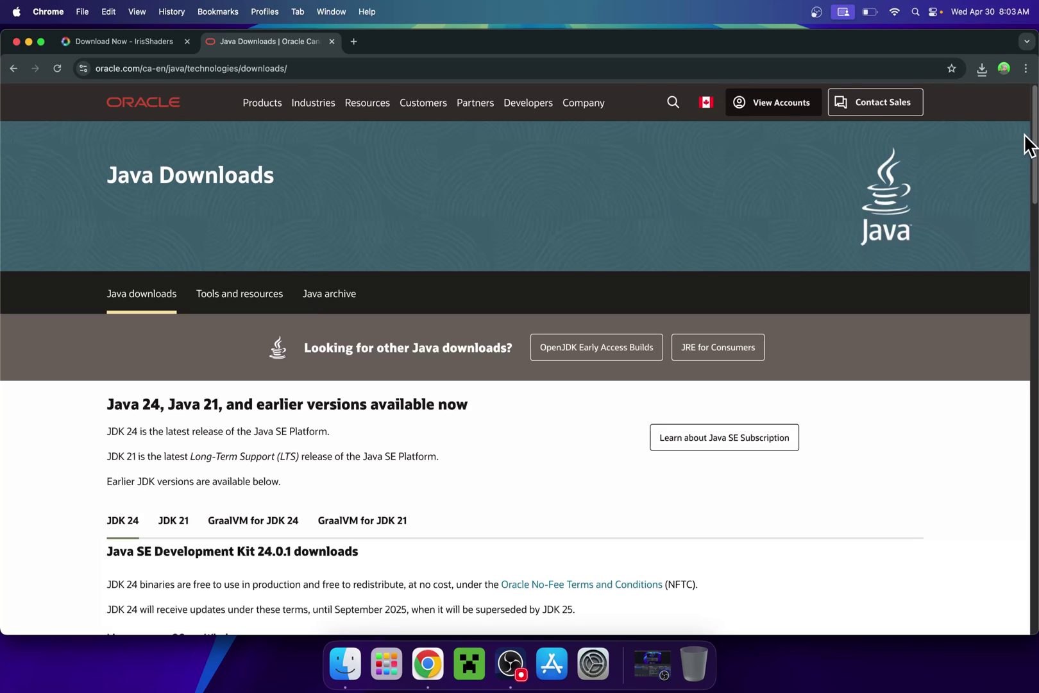
pyautogui.moveTo(1030, 144); pyautogui.dragTo(1033, 189)
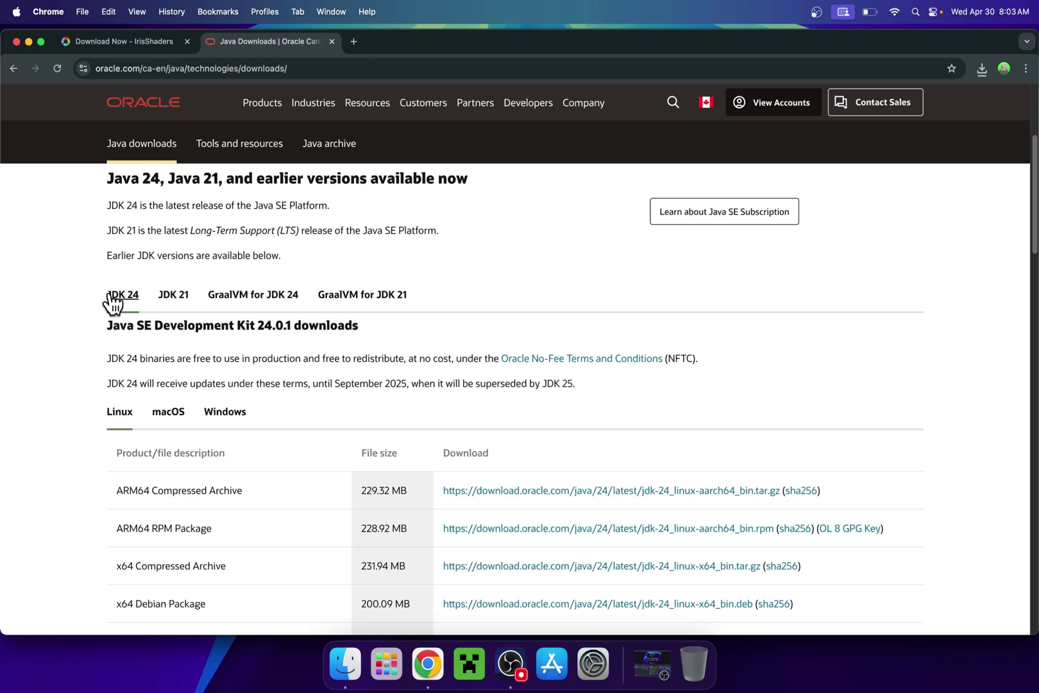
pyautogui.click(168, 415)
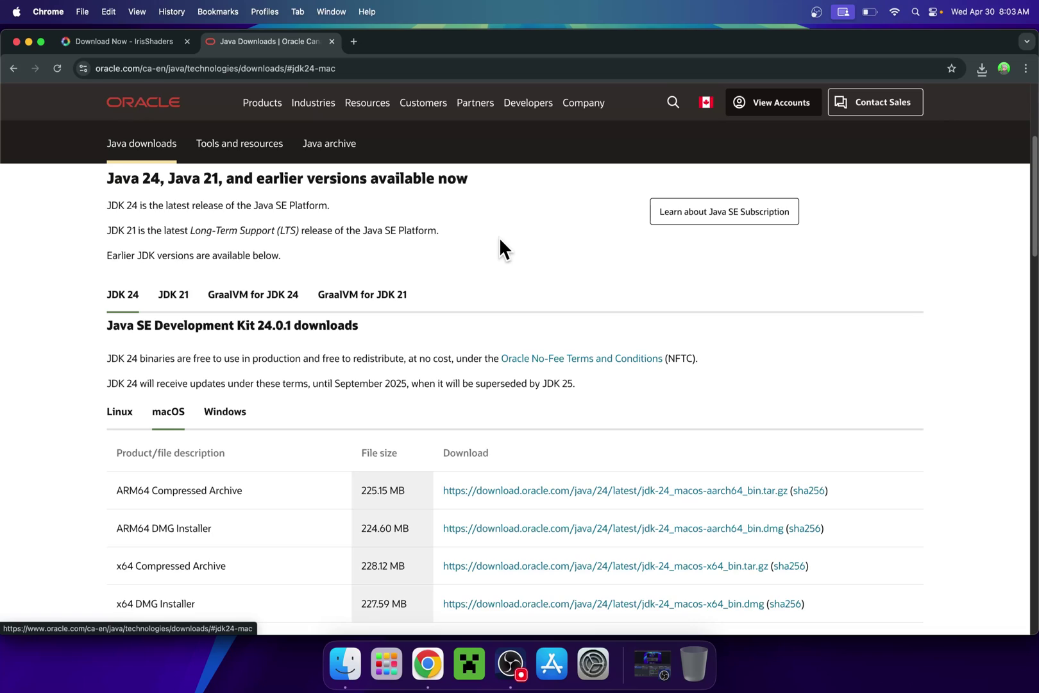
pyautogui.click(353, 43)
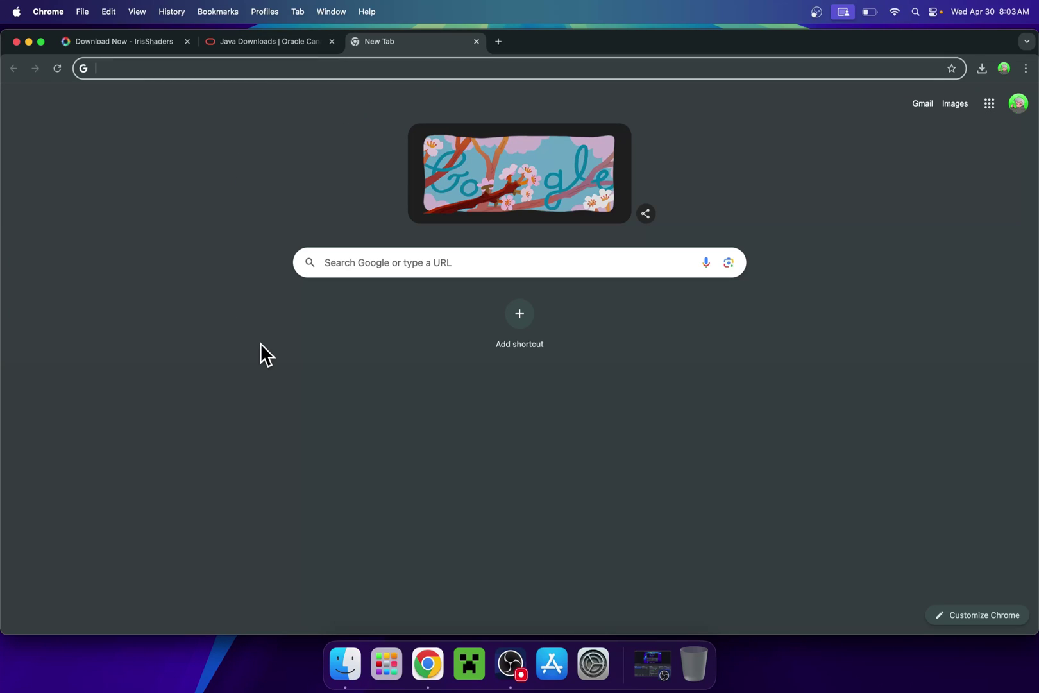
# Search Google for 'Modrinth' and open the modrinth.com website
pyautogui.click(370, 263)
pyautogui.write('M')
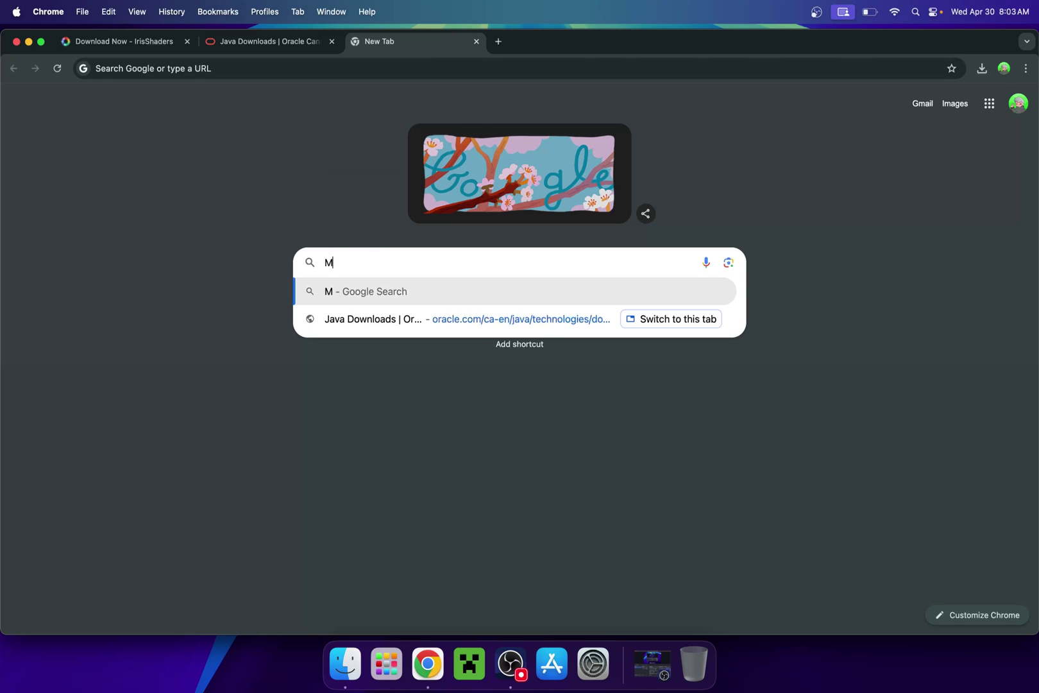
pyautogui.write('odrinth')
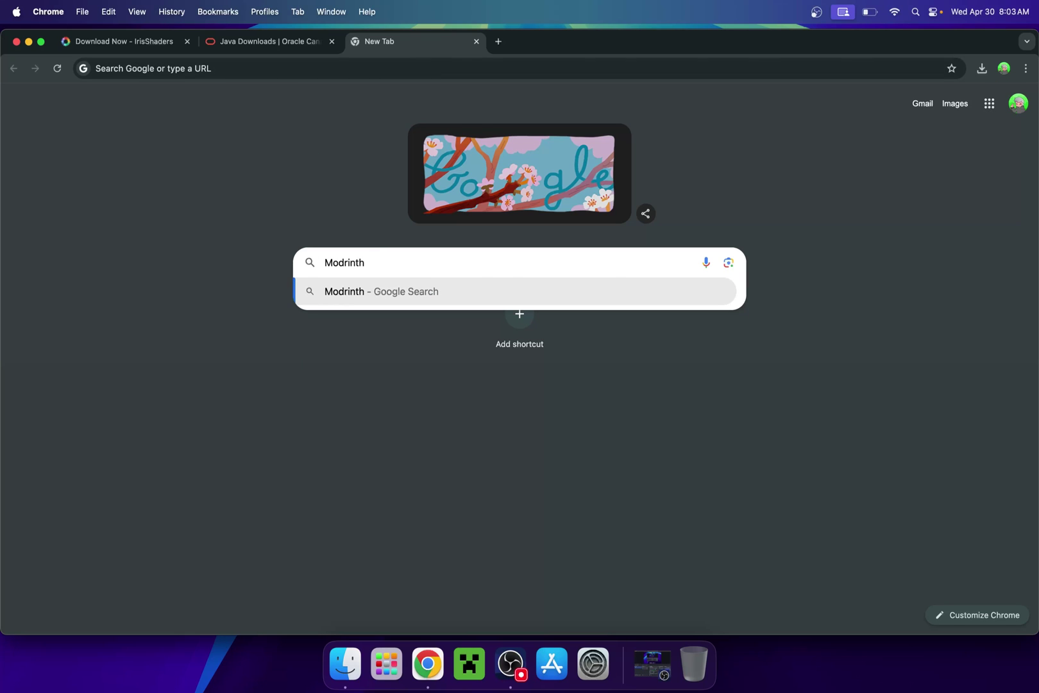
pyautogui.press('Return')
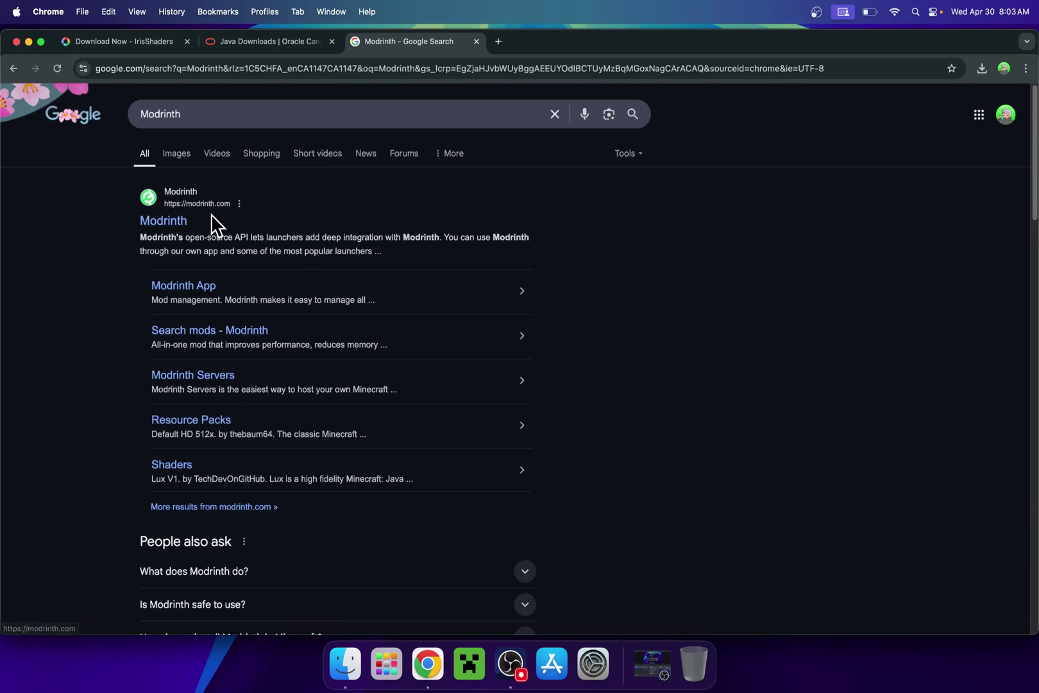
pyautogui.click(157, 225)
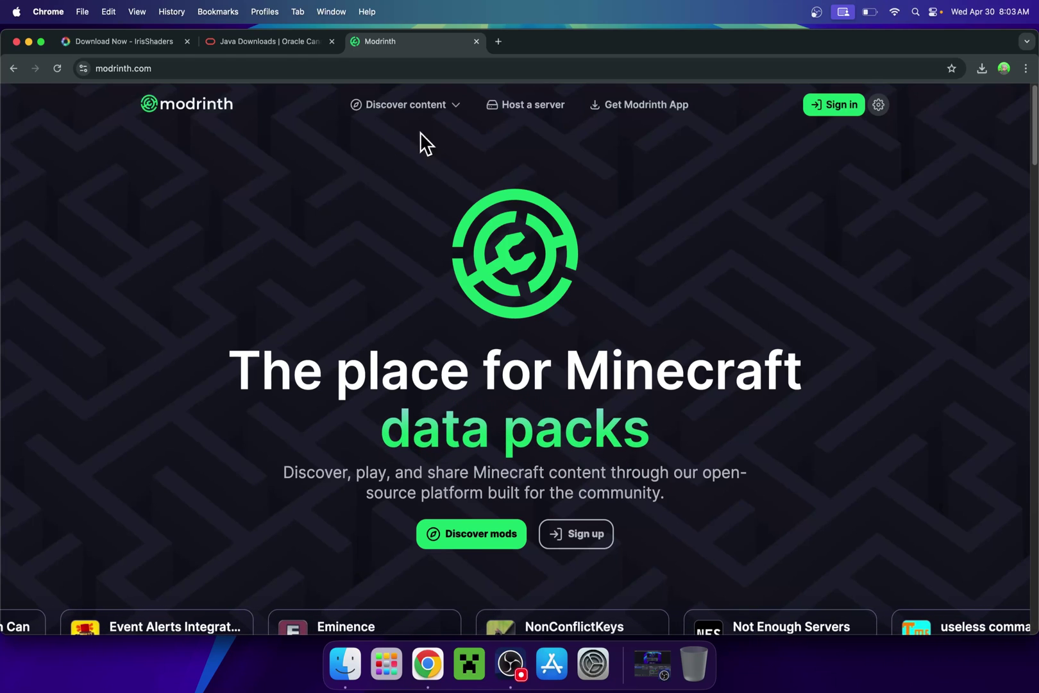
# Browse Modrinth's Shaders category and open the BSL Shaders project page
pyautogui.click(417, 108)
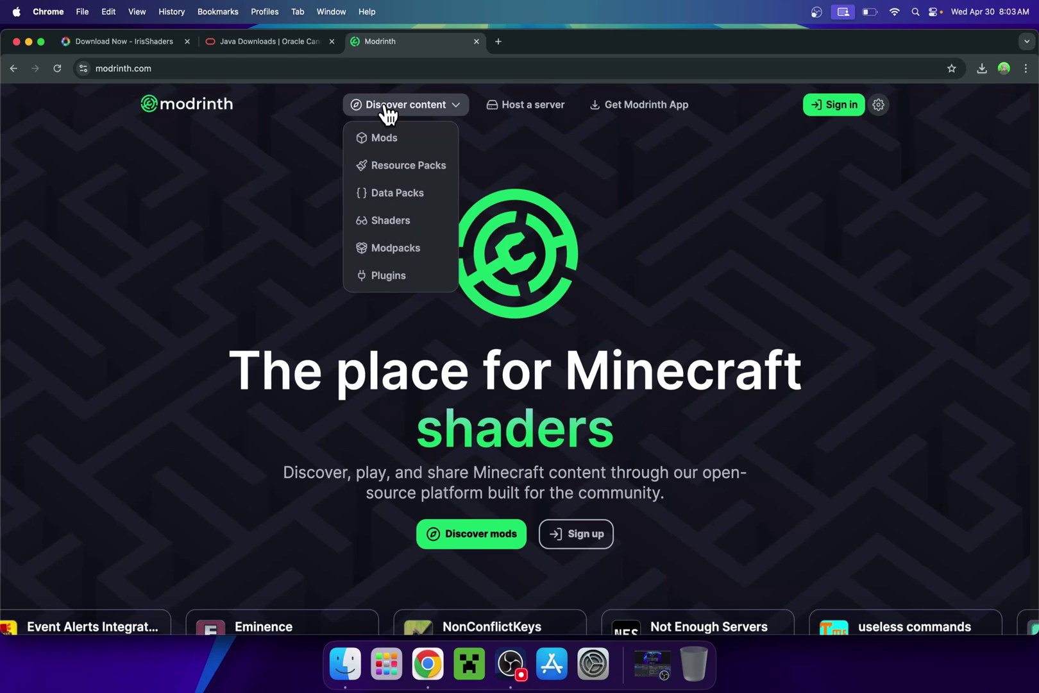
pyautogui.click(417, 225)
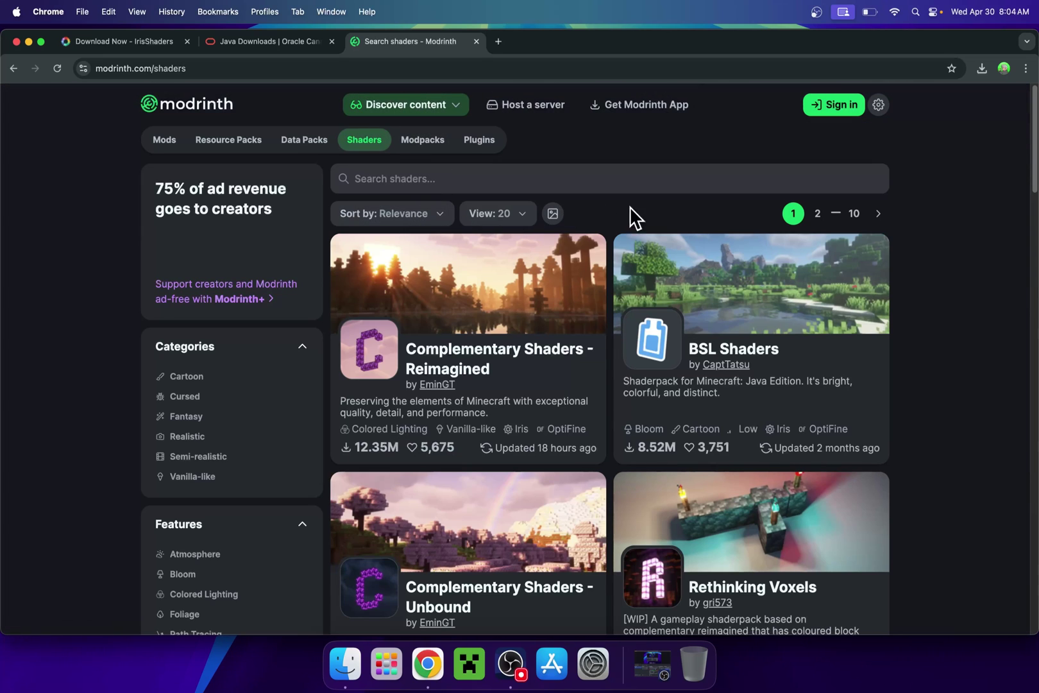
pyautogui.moveTo(1034, 179)
pyautogui.mouseDown()
pyautogui.moveTo(1023, 352)
pyautogui.moveTo(1034, 157)
pyautogui.mouseUp()
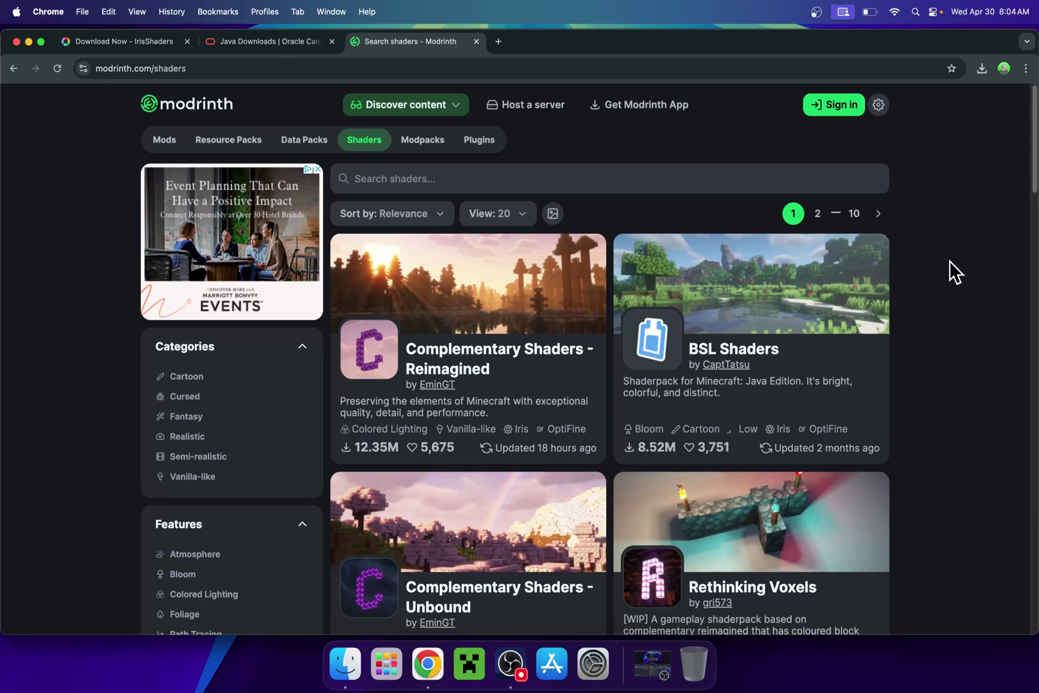
pyautogui.click(728, 352)
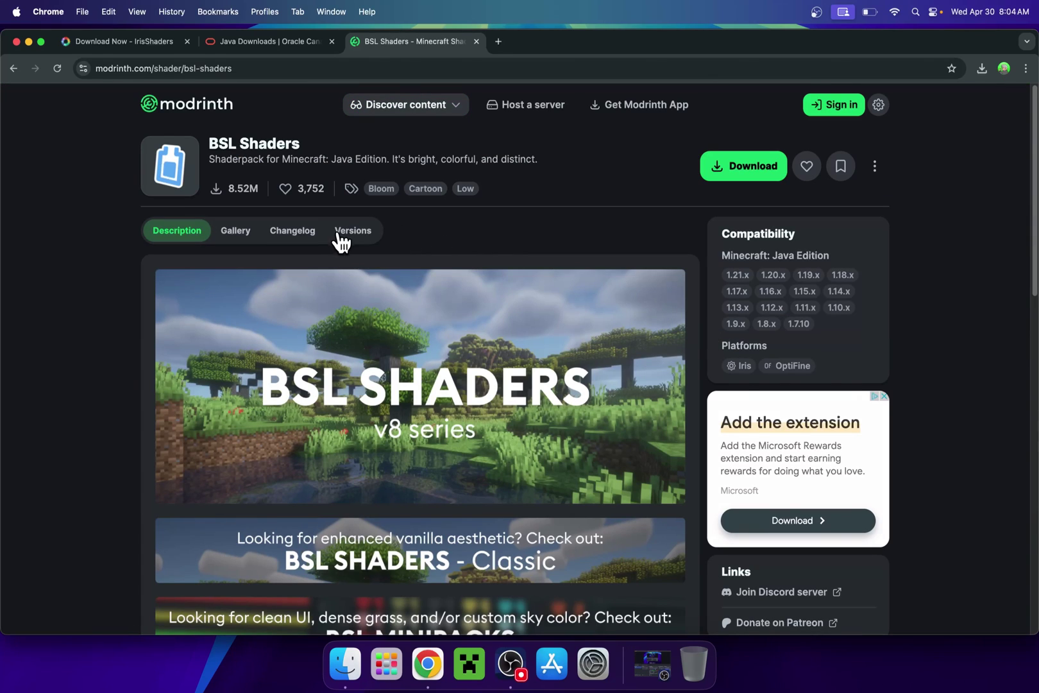
# Allow network access, download BSL release 8.4.02.2 from the Versions list, then close Chrome
pyautogui.click(352, 235)
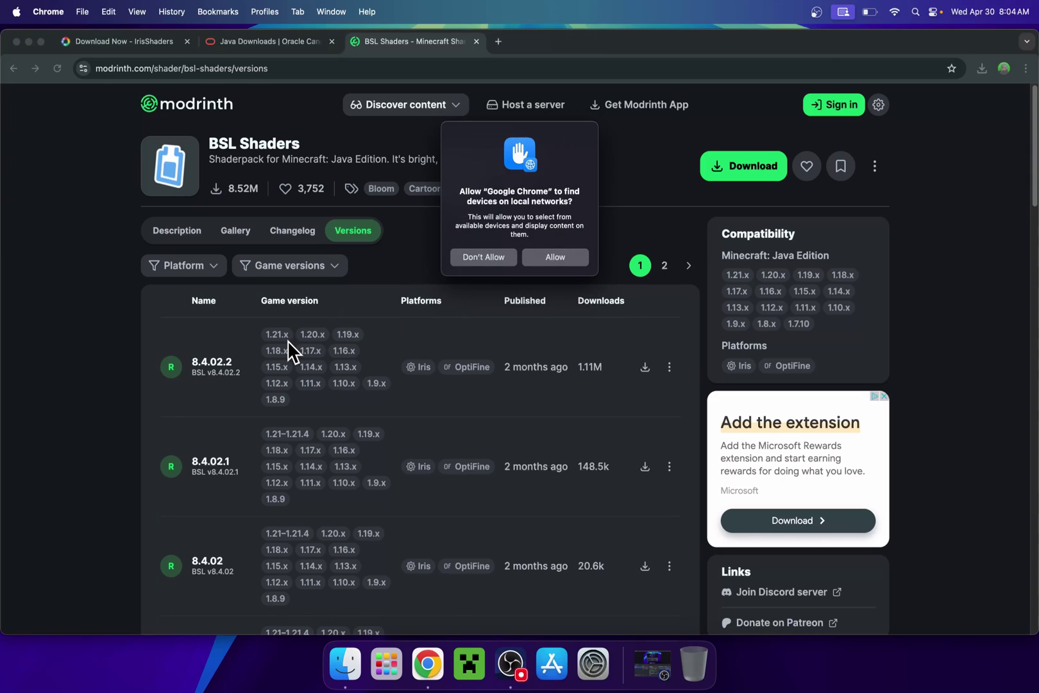
pyautogui.click(549, 258)
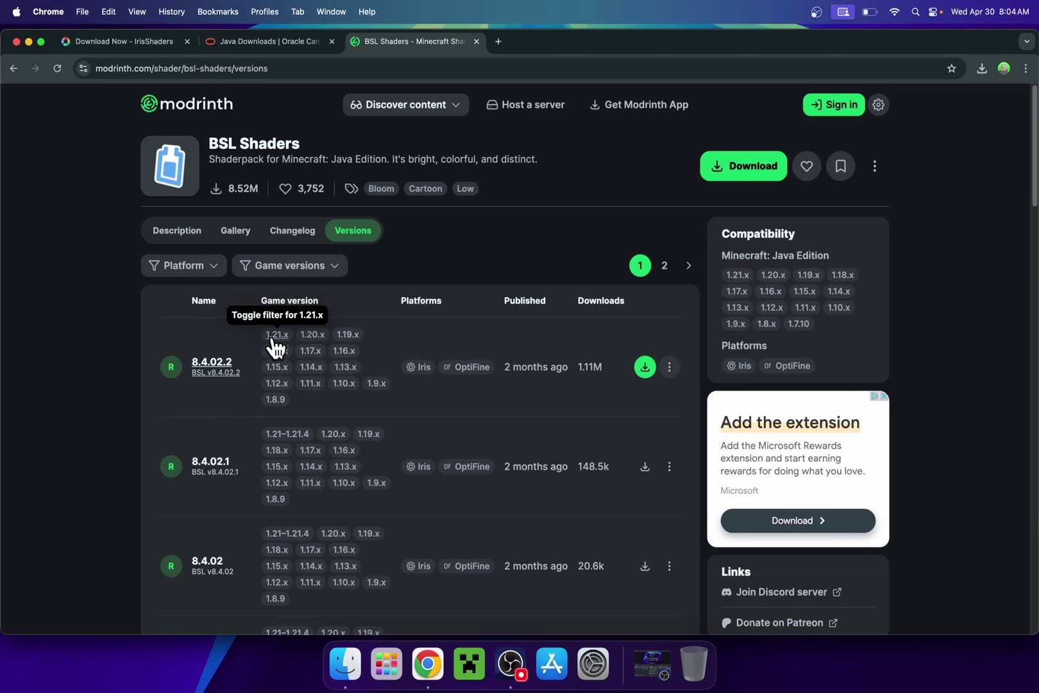
pyautogui.click(645, 367)
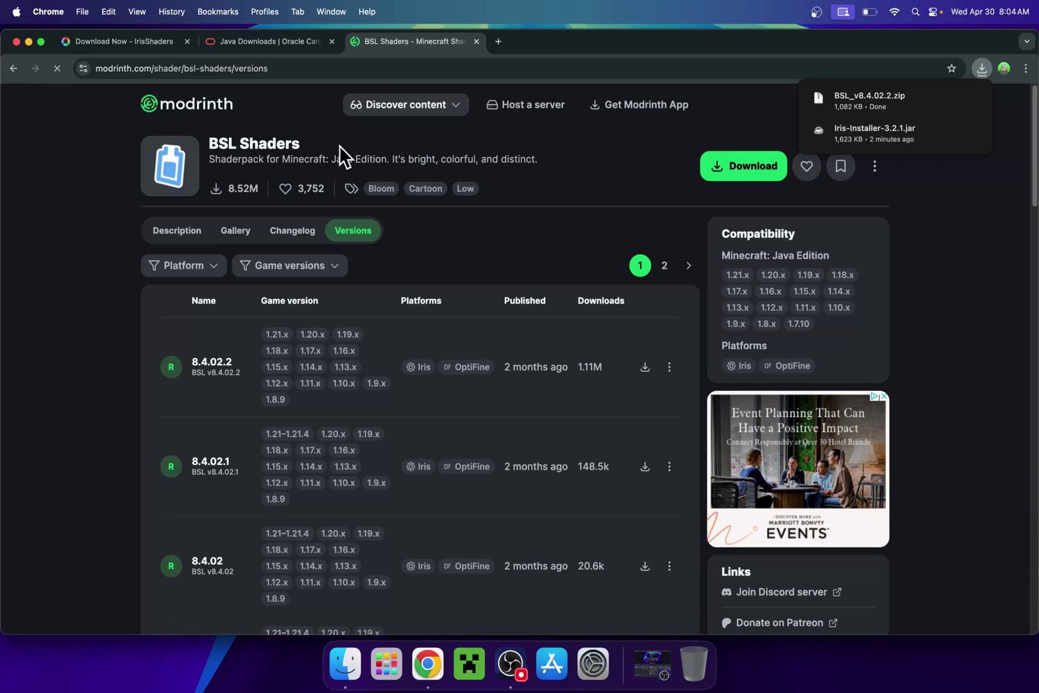
pyautogui.click(16, 42)
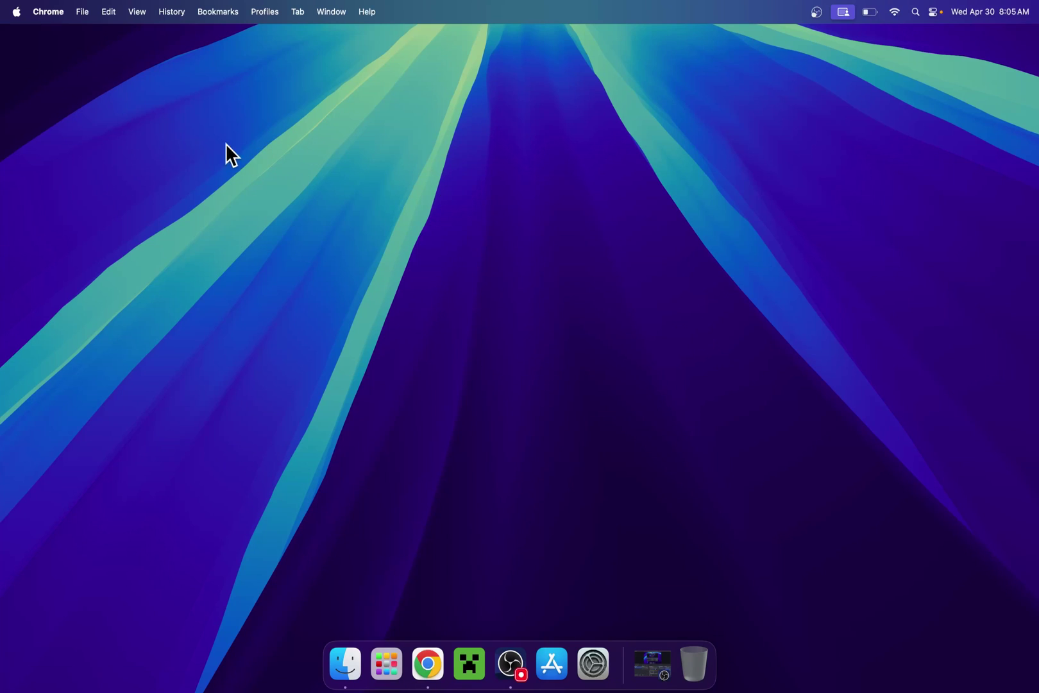
# Try opening Iris-Installer-3.2.1.jar from Finder's Downloads and dismiss macOS's 'Not Opened' warning
pyautogui.click(346, 662)
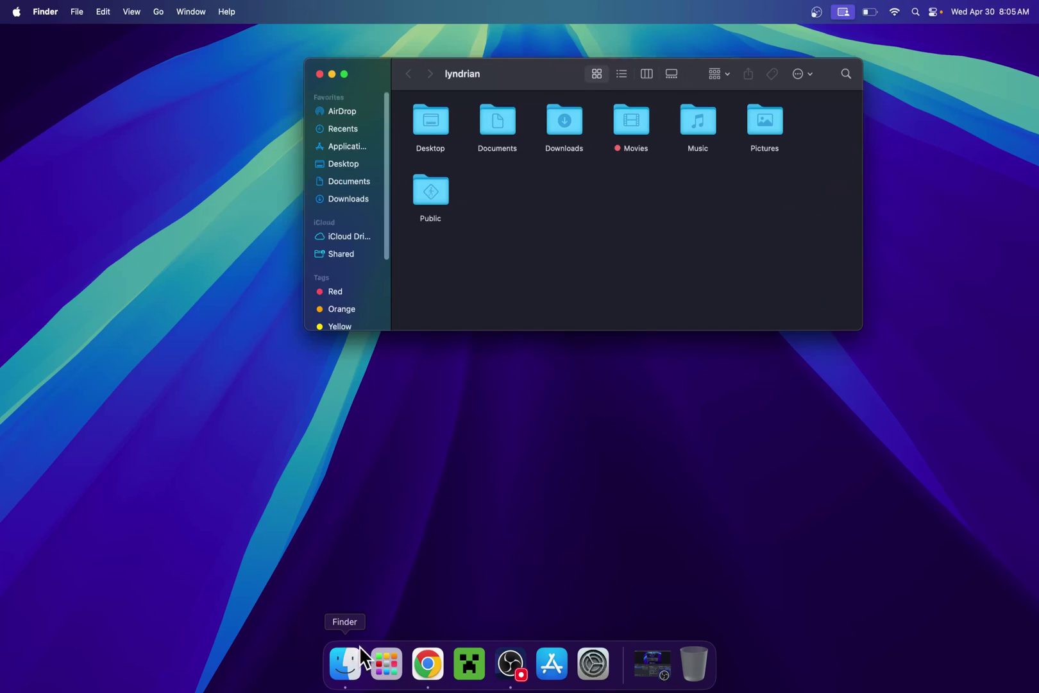
pyautogui.click(342, 200)
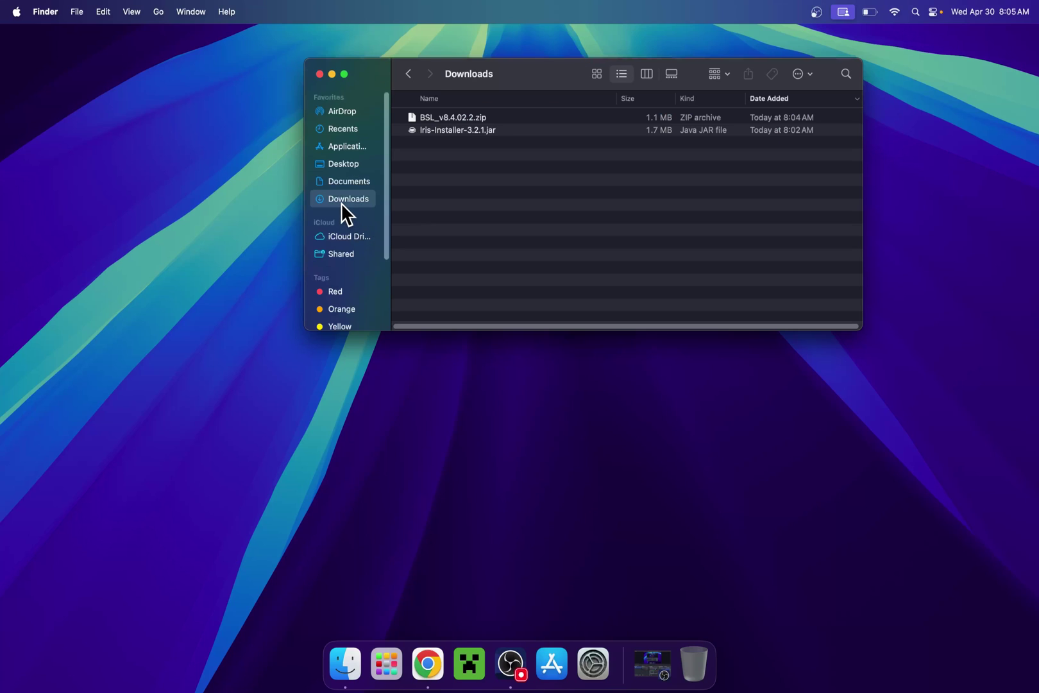
pyautogui.click(524, 131)
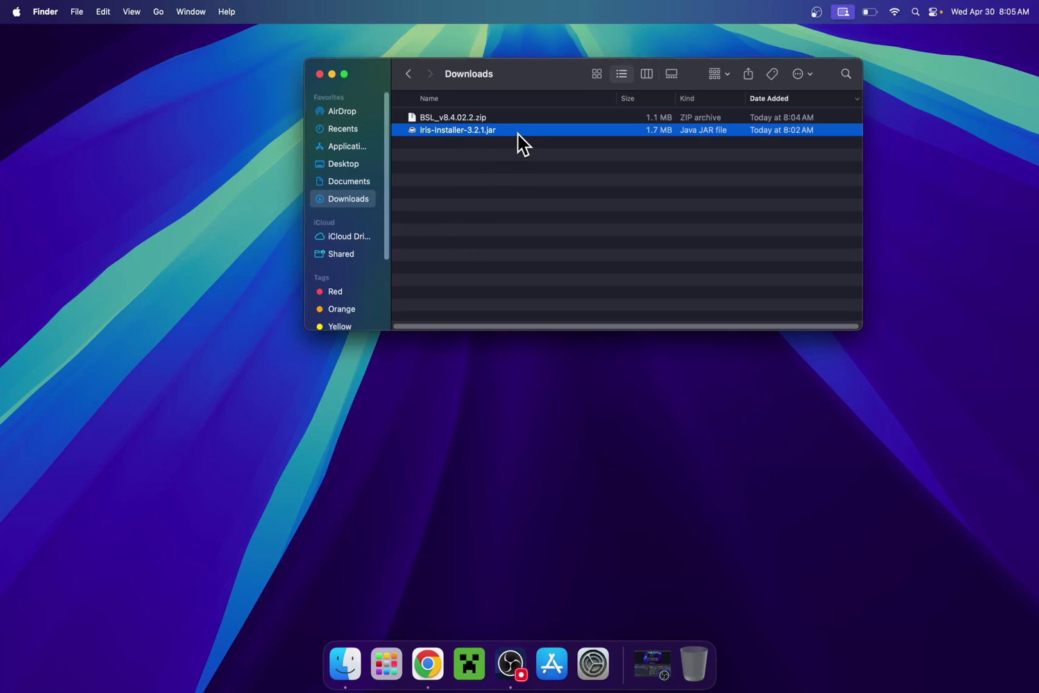
pyautogui.doubleClick(517, 131)
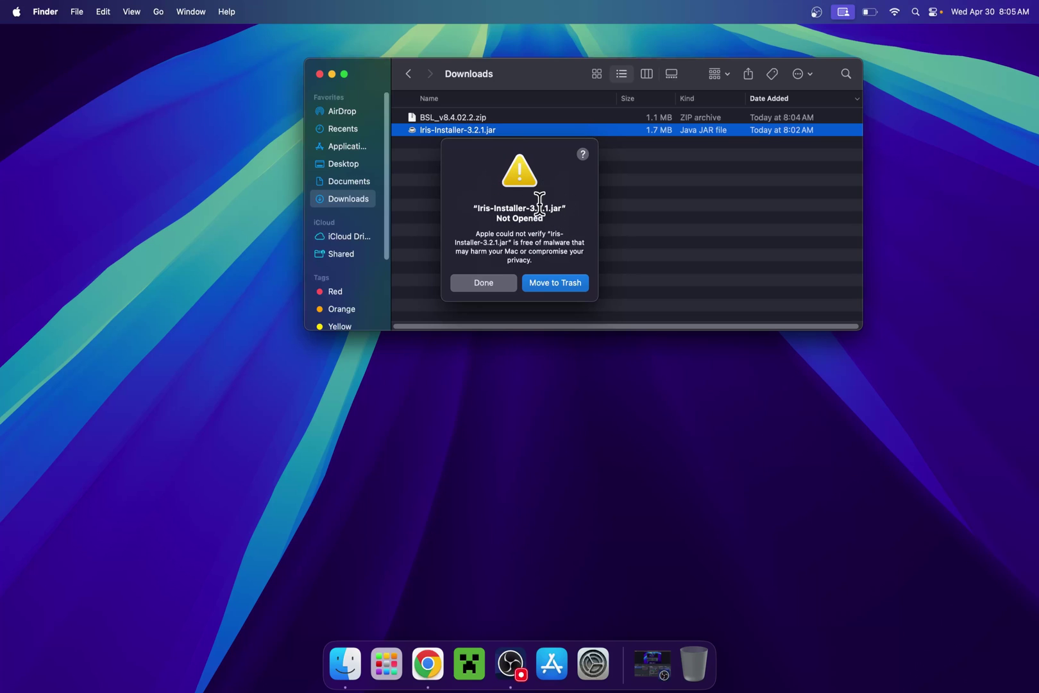
pyautogui.click(483, 283)
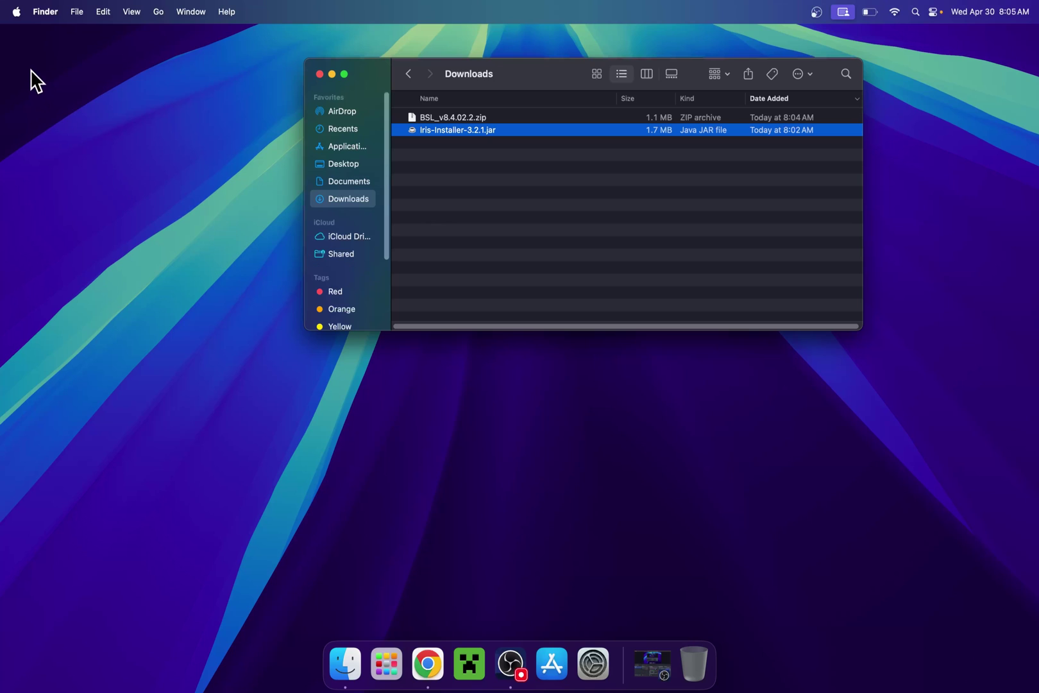
pyautogui.click(16, 11)
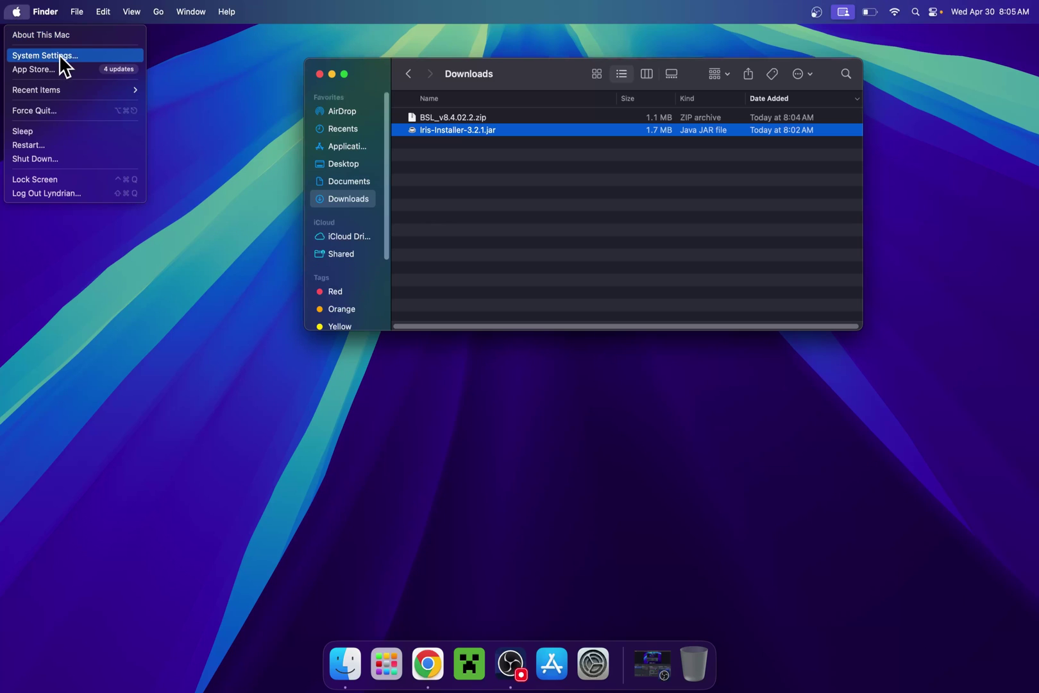
# In Privacy & Security, choose Open Anyway for the blocked Iris-Installer-3.2.1.jar
pyautogui.click(101, 57)
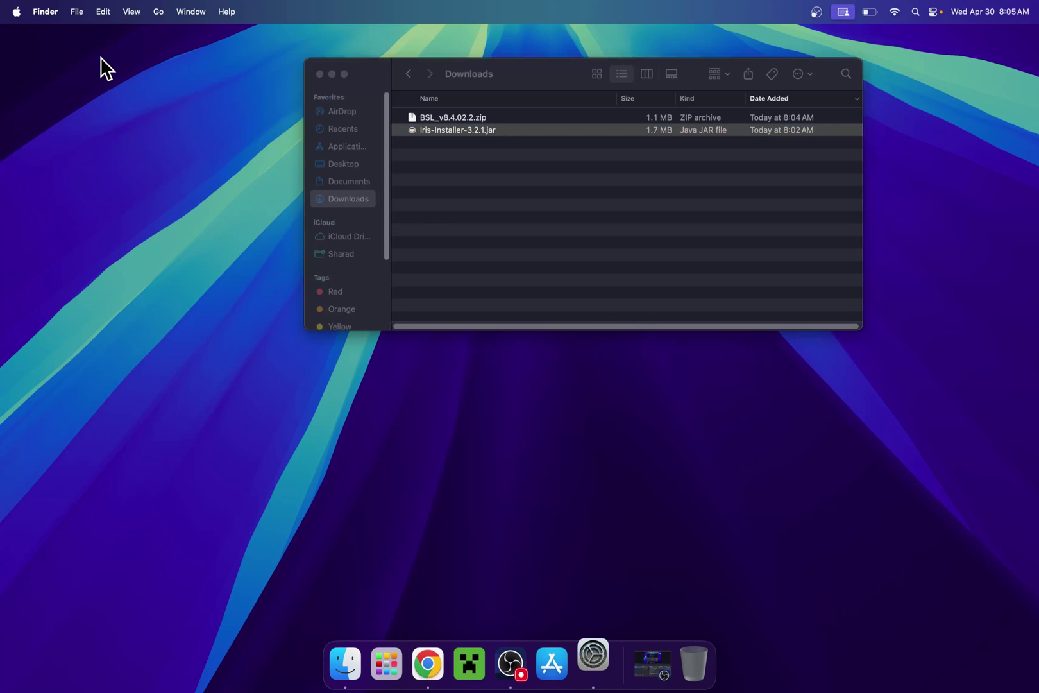
pyautogui.moveTo(434, 277); pyautogui.dragTo(427, 391)
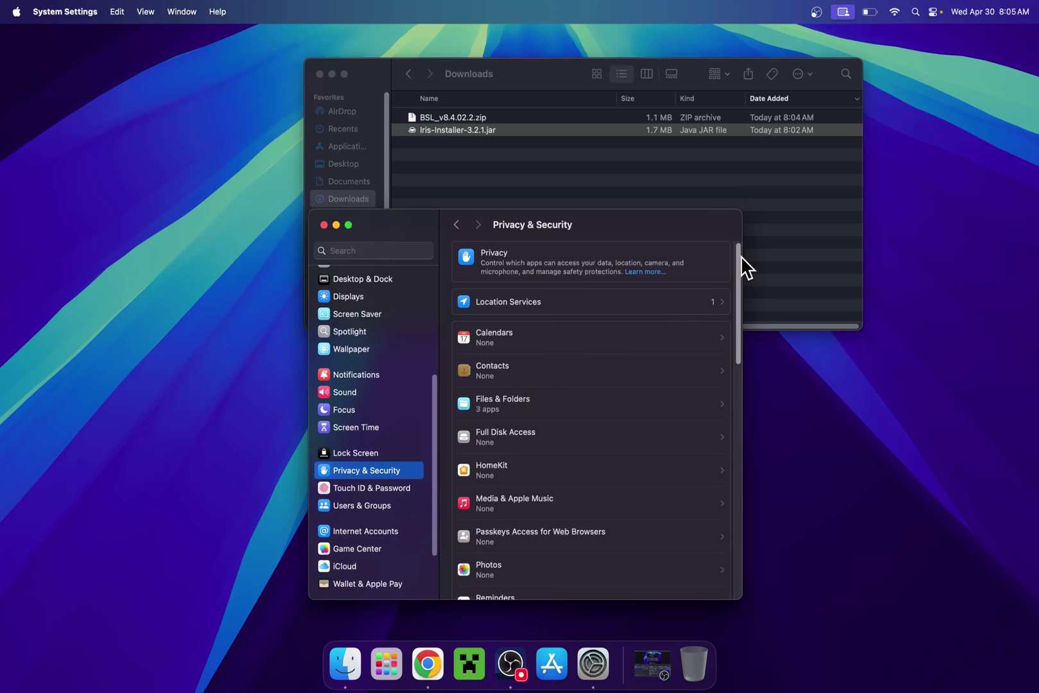
pyautogui.moveTo(742, 275); pyautogui.dragTo(732, 515)
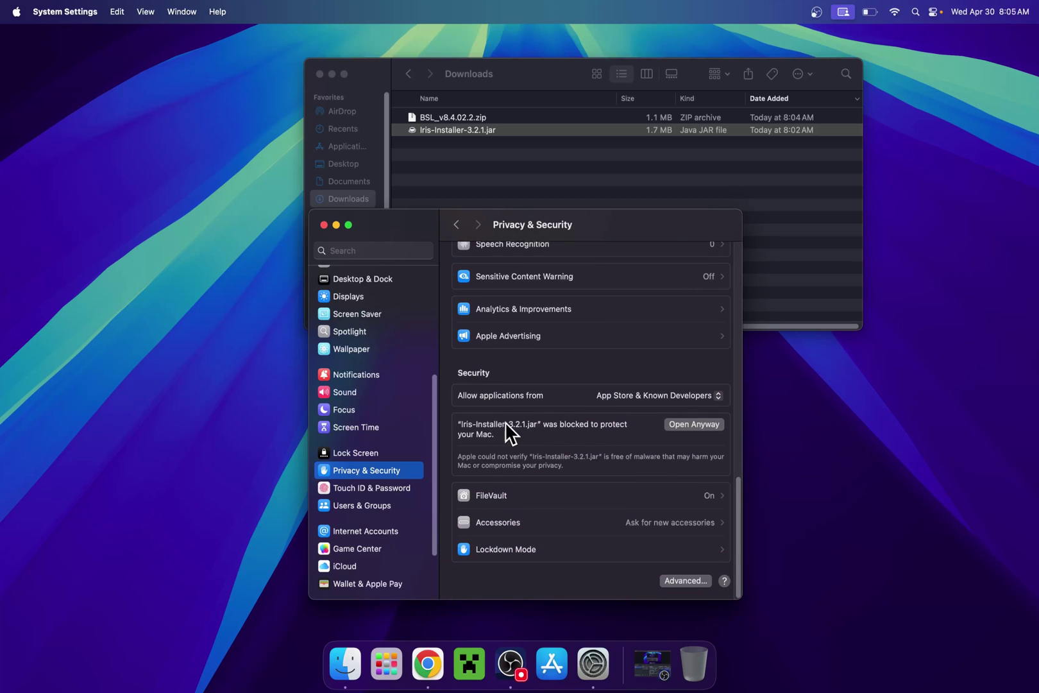
pyautogui.click(686, 426)
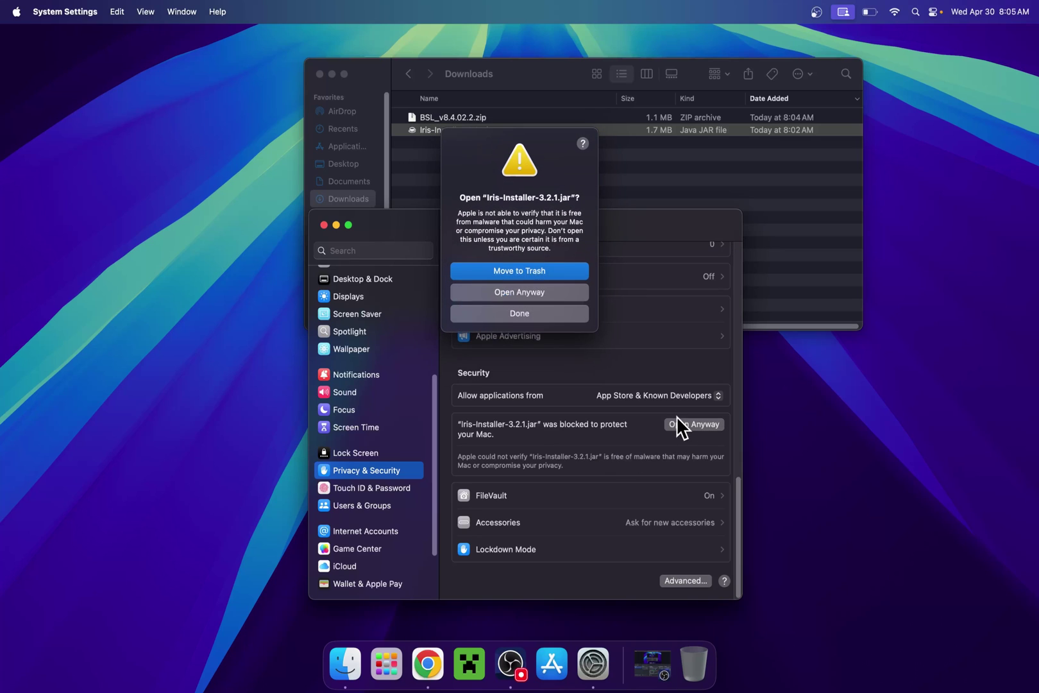
# Confirm opening the installer, install Iris Only for Minecraft 1.21.5, then close it and System Settings
pyautogui.click(512, 290)
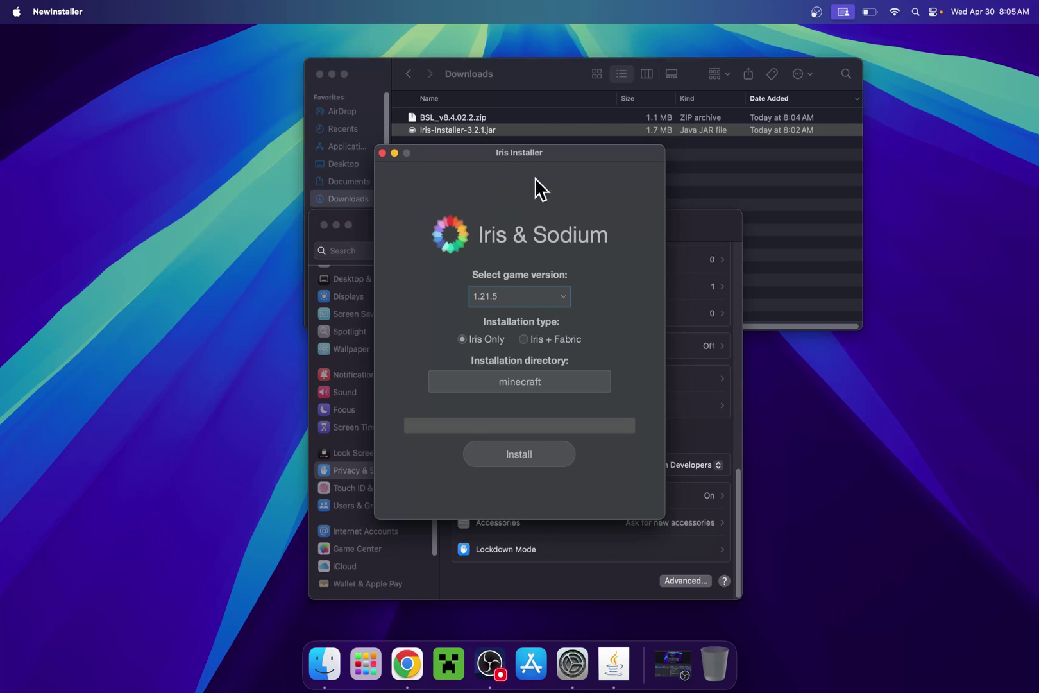
pyautogui.click(496, 301)
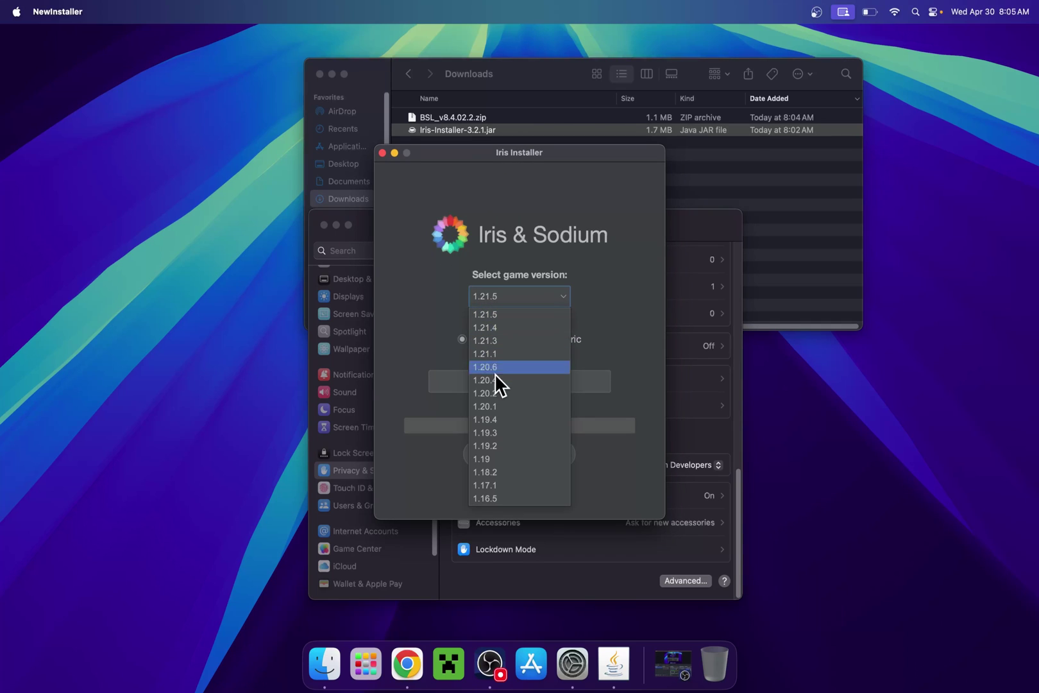
pyautogui.click(508, 314)
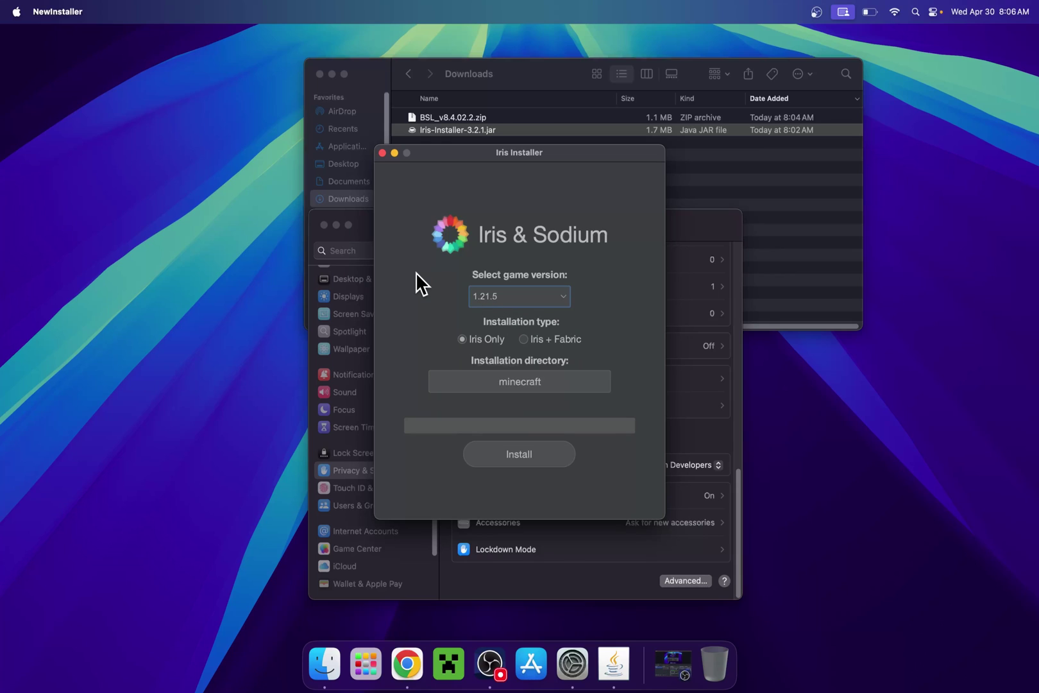
pyautogui.click(514, 455)
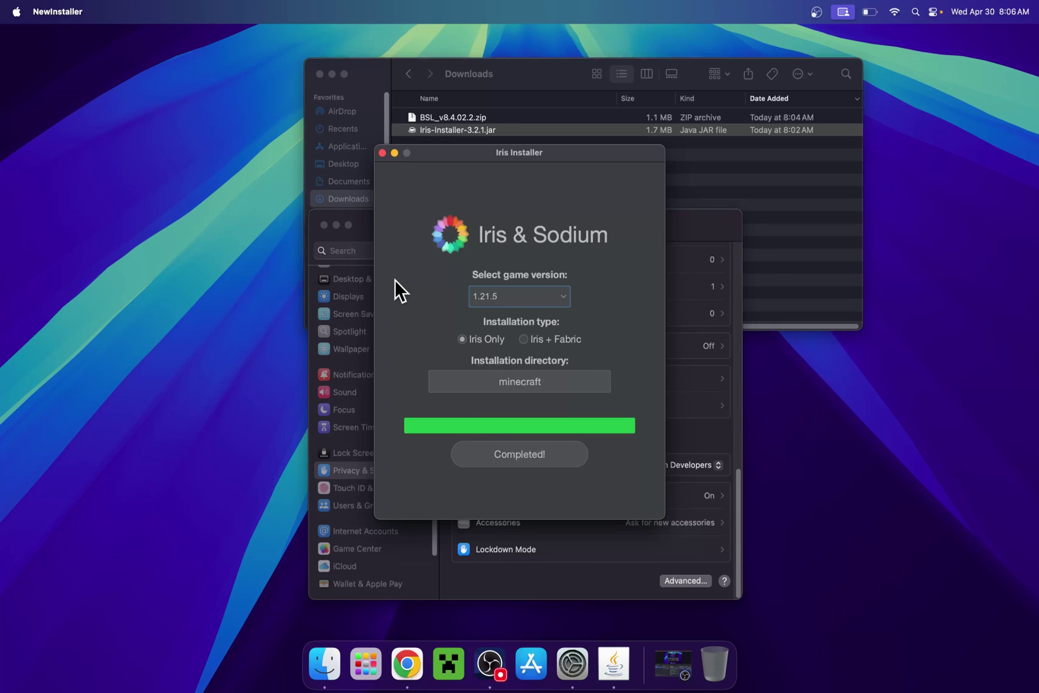
pyautogui.click(383, 153)
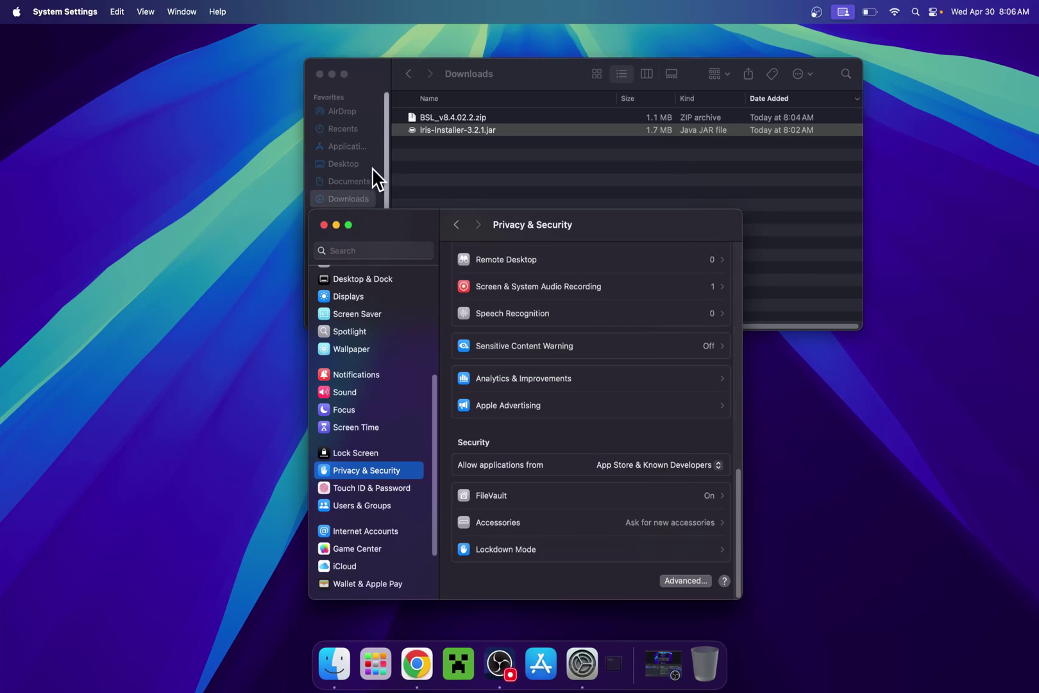
pyautogui.click(324, 223)
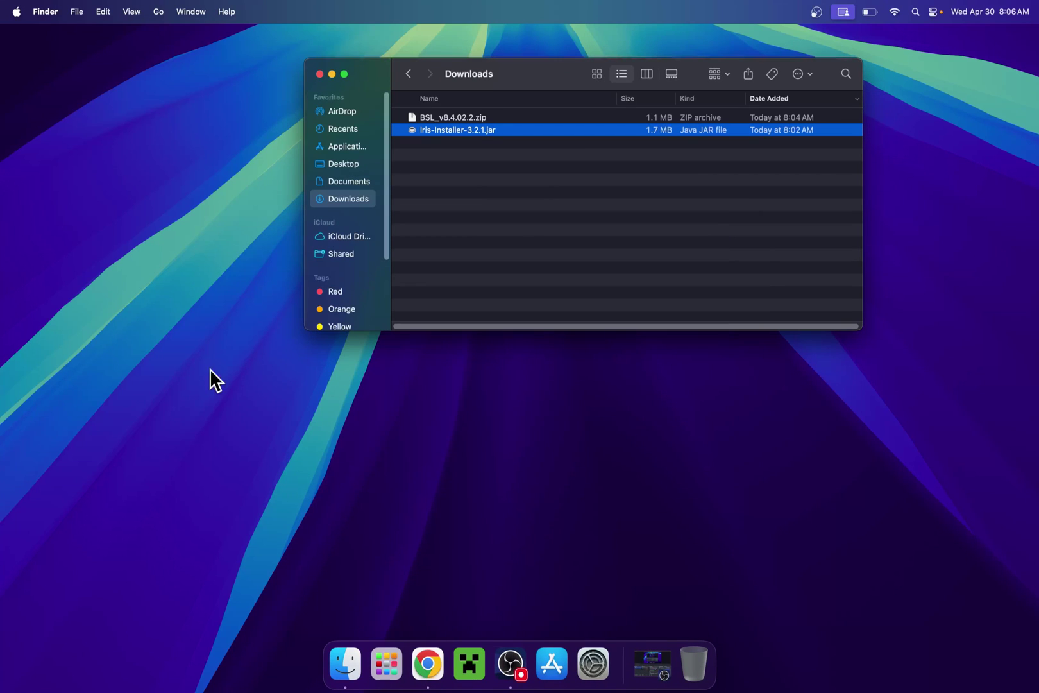
# Start the Minecraft Launcher and open the Iris & Sodium for 1.21.5 installation's game folder
pyautogui.click(476, 649)
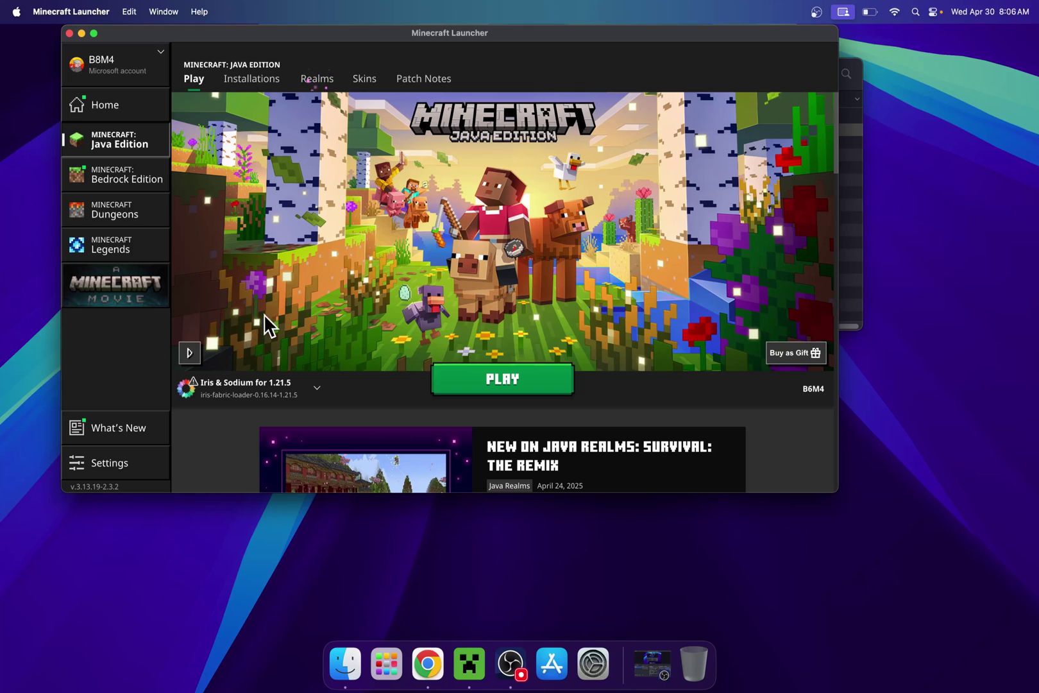
pyautogui.click(251, 80)
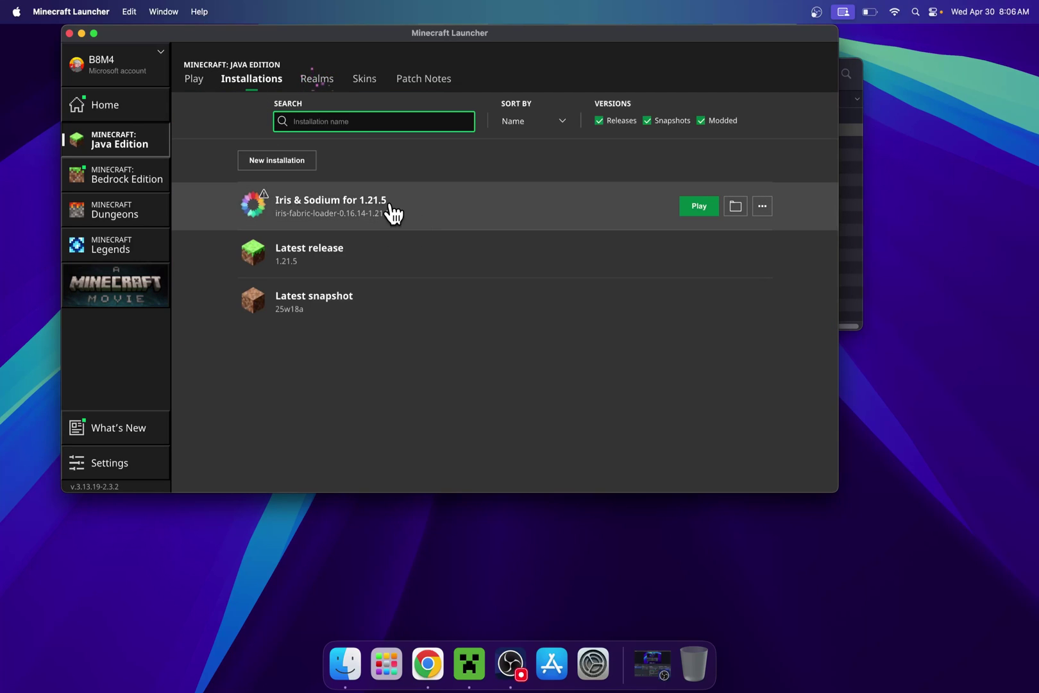
pyautogui.click(736, 209)
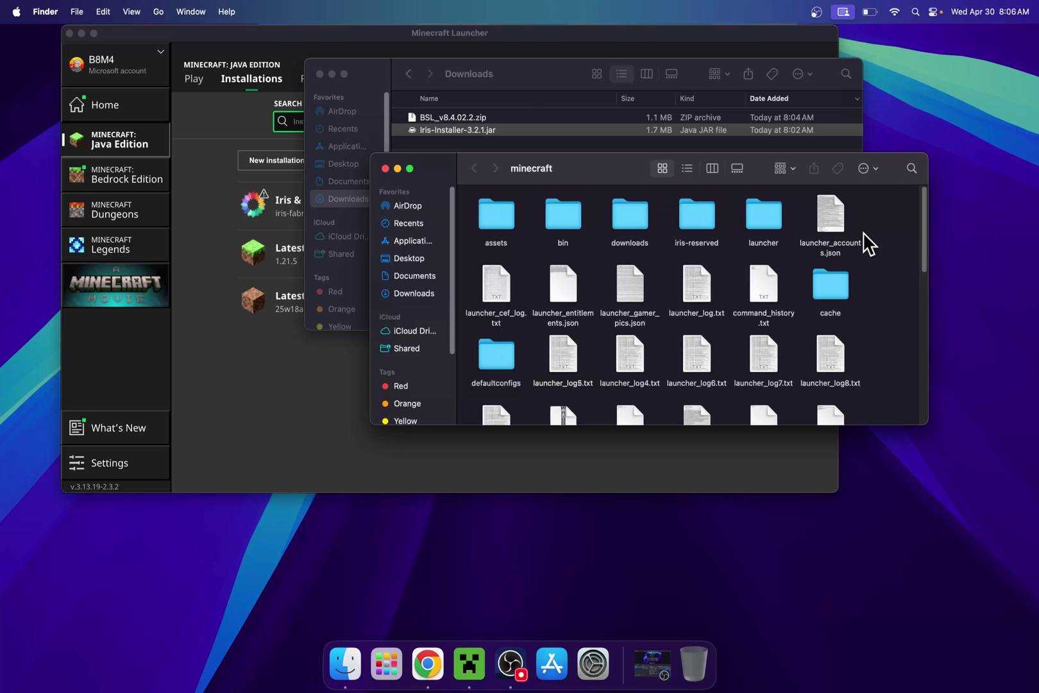
# Open the shaderpacks folder, then copy BSL_v8.4.02.2.zip from Downloads
pyautogui.moveTo(924, 223); pyautogui.dragTo(937, 324)
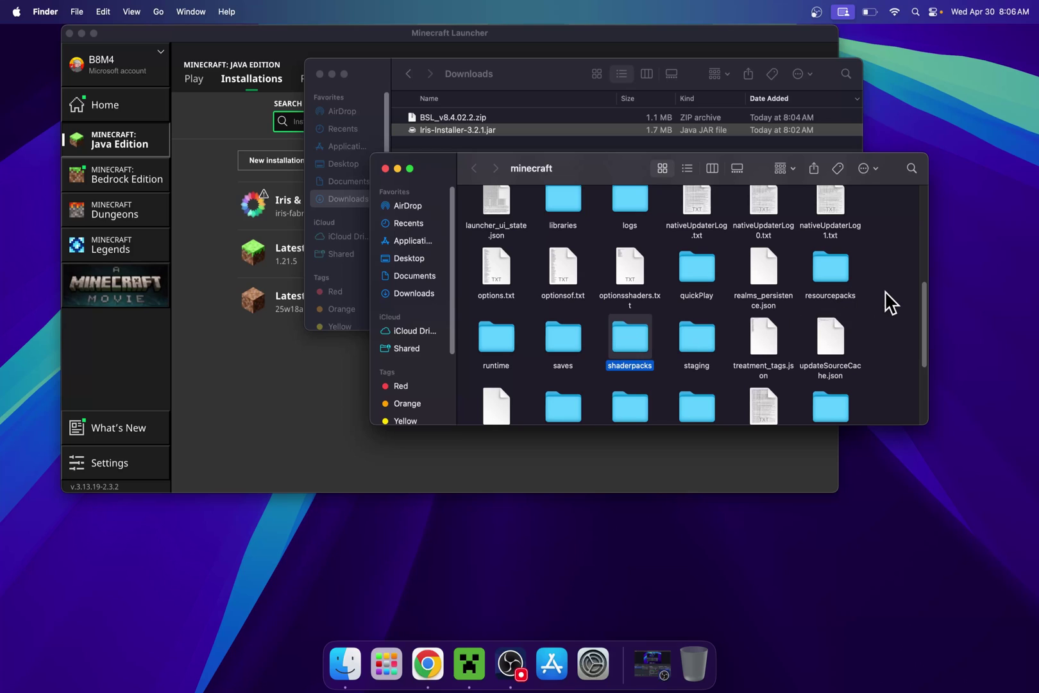
pyautogui.doubleClick(625, 346)
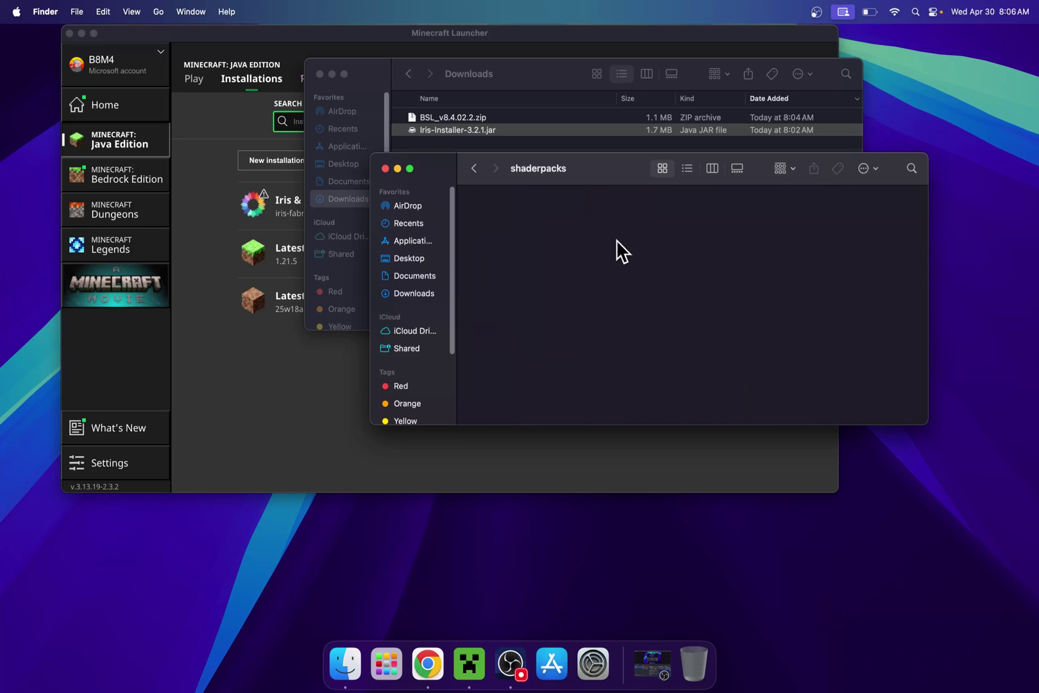
pyautogui.click(414, 294)
pyautogui.click(575, 210)
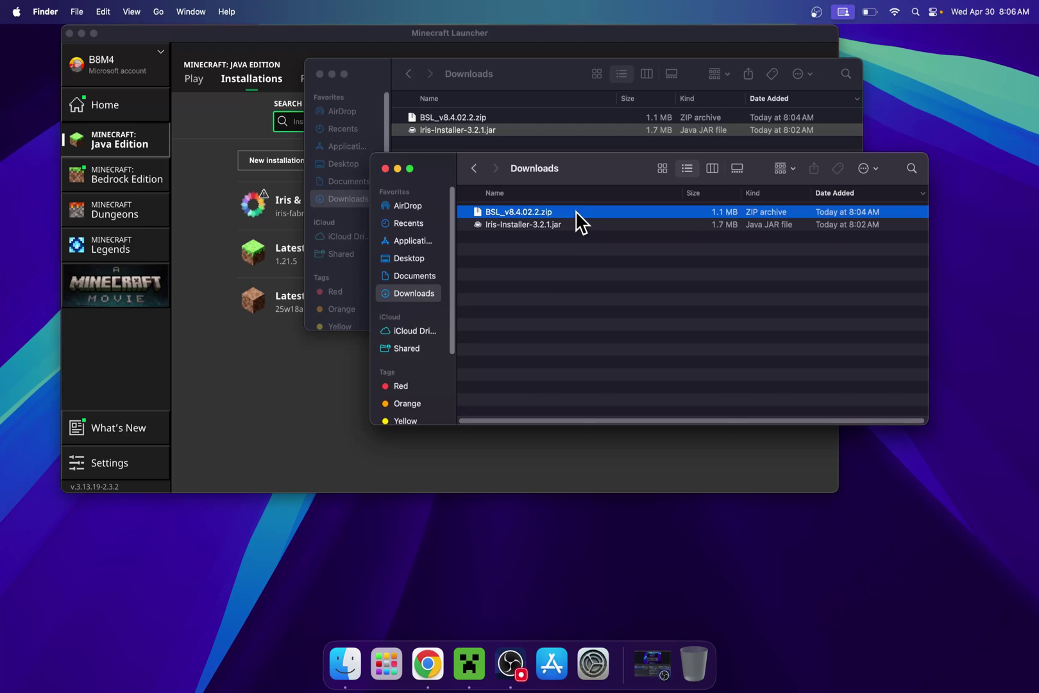
pyautogui.rightClick(575, 212)
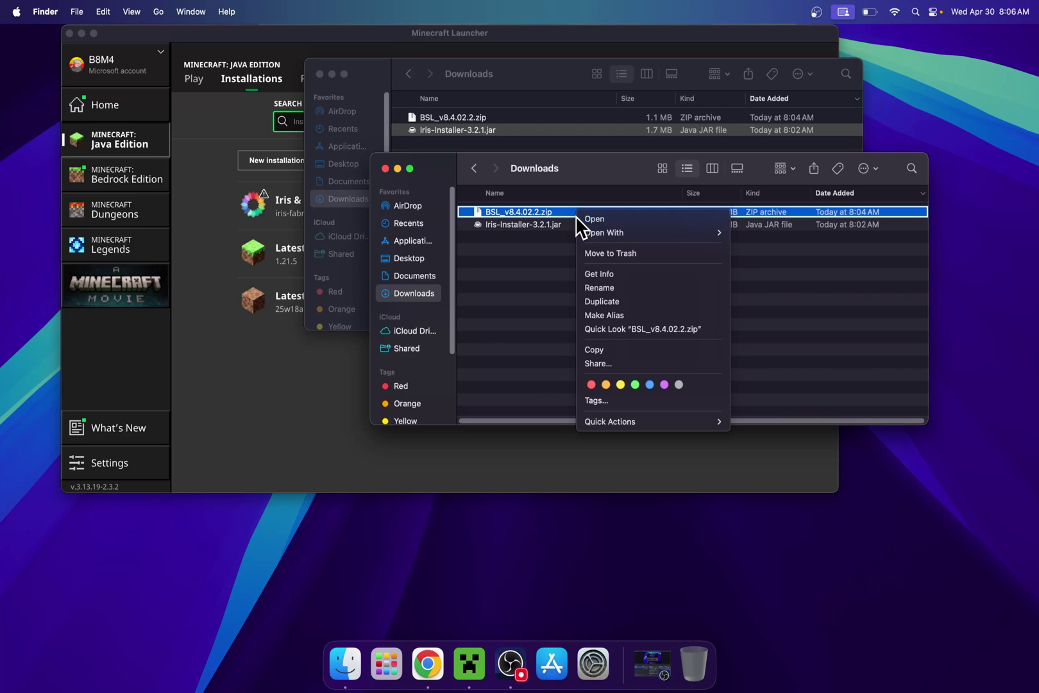
pyautogui.click(651, 349)
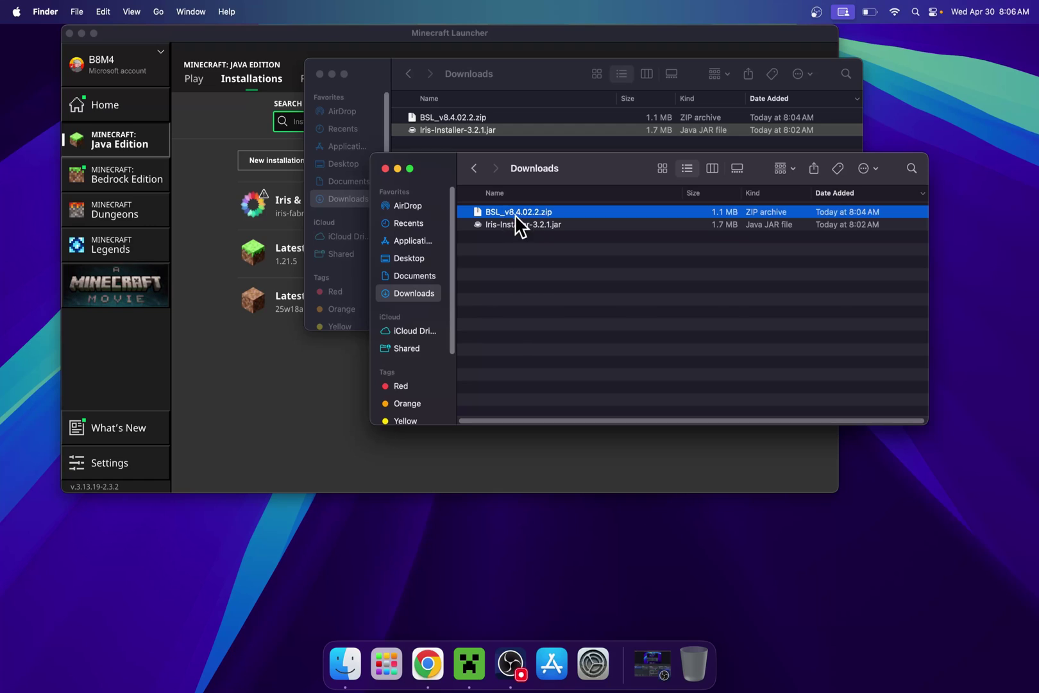
# Paste BSL_v8.4.02.2.zip into the empty shaderpacks folder
pyautogui.click(476, 169)
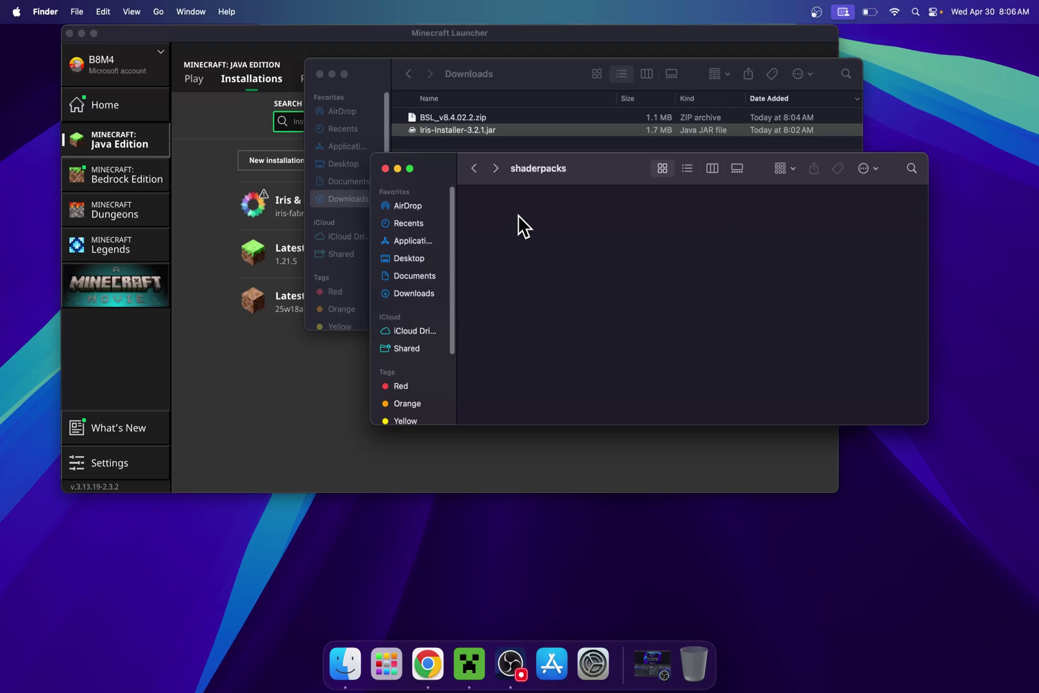
pyautogui.rightClick(518, 215)
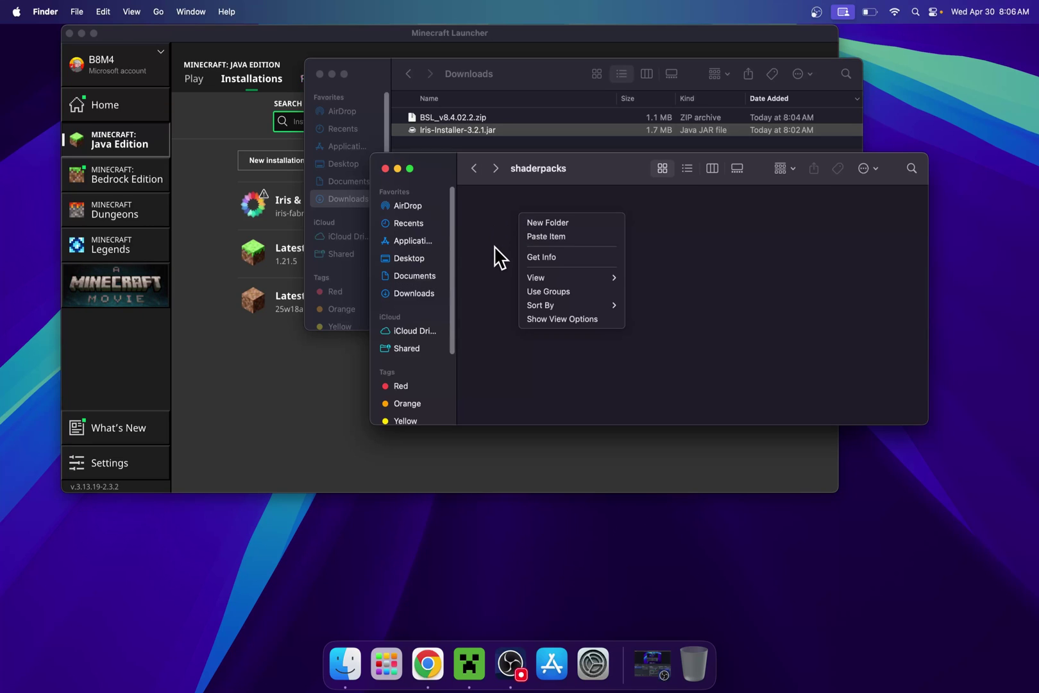
pyautogui.click(581, 237)
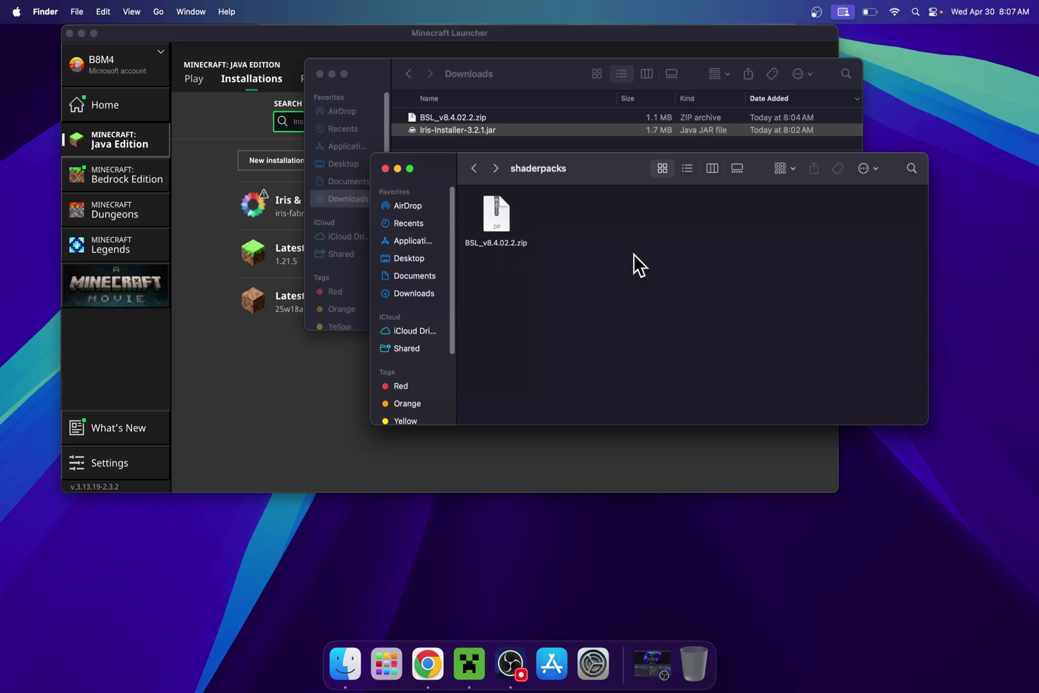
# Launch the Iris & Sodium for 1.21.5 installation from the Minecraft Launcher's Play page
pyautogui.click(231, 122)
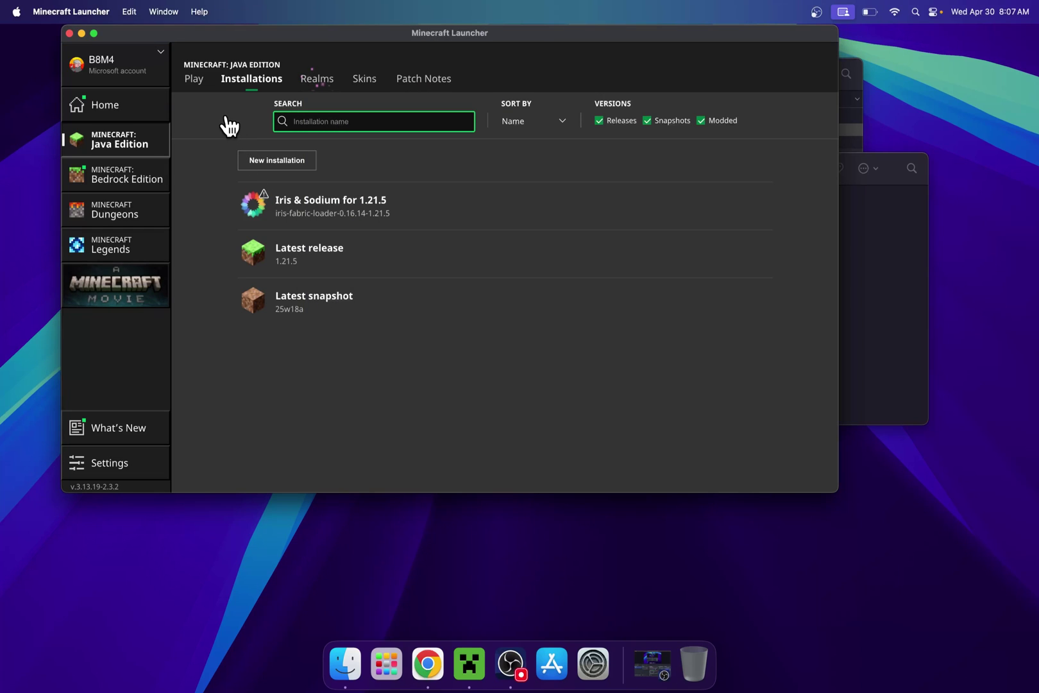
pyautogui.click(193, 80)
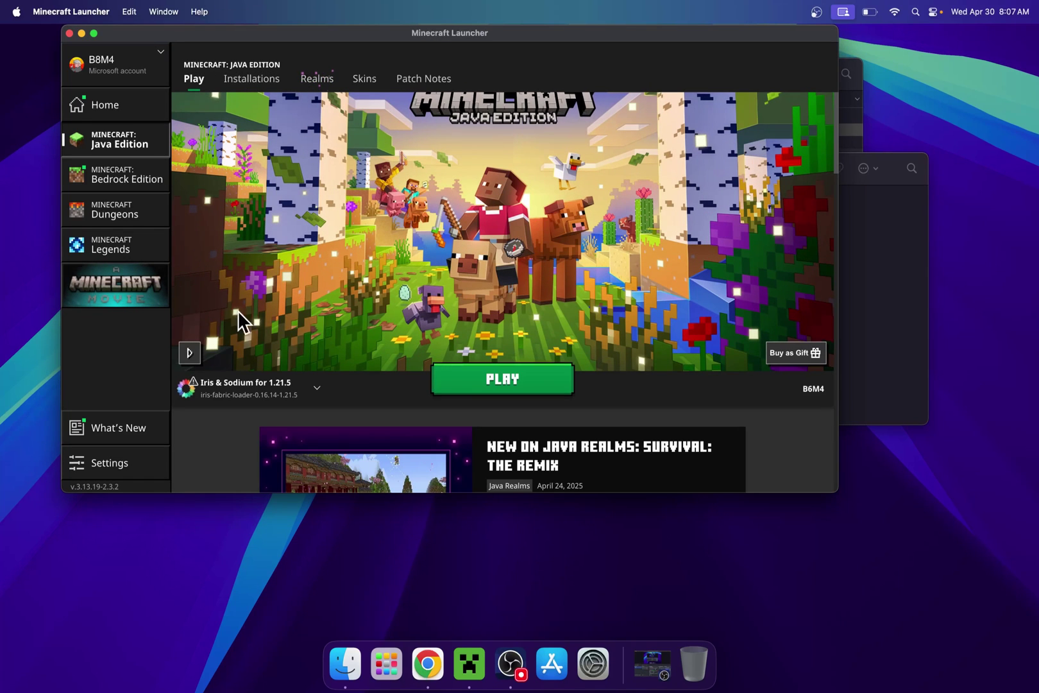
pyautogui.click(522, 390)
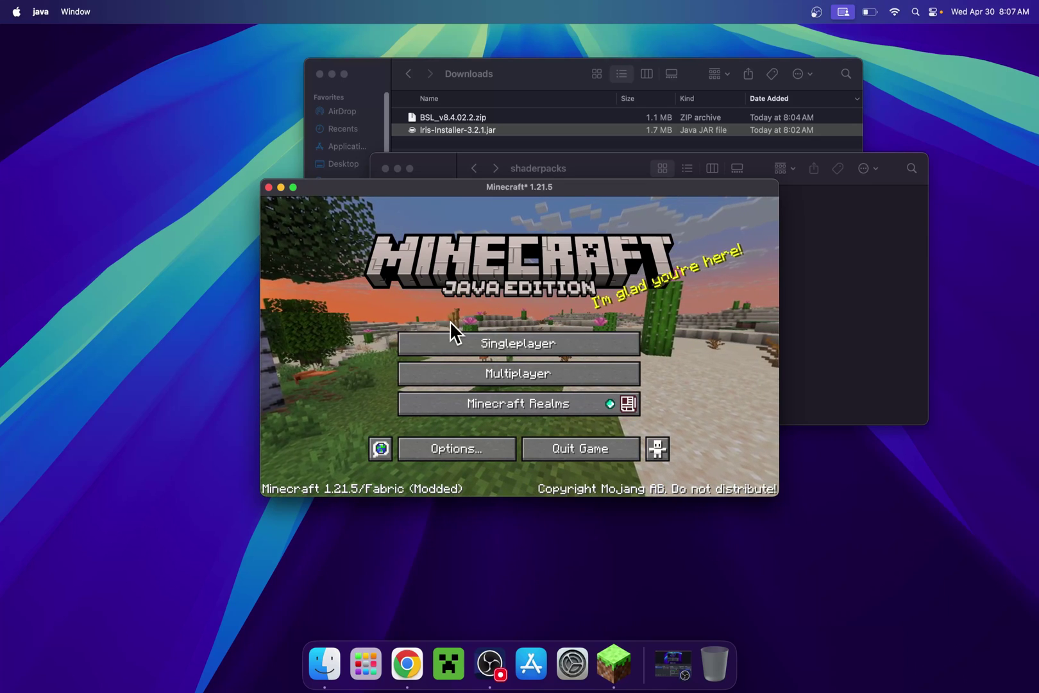
# Load the singleplayer Tutorials world, walk forward, and pause to the Game Menu
pyautogui.click(500, 343)
pyautogui.click(380, 282)
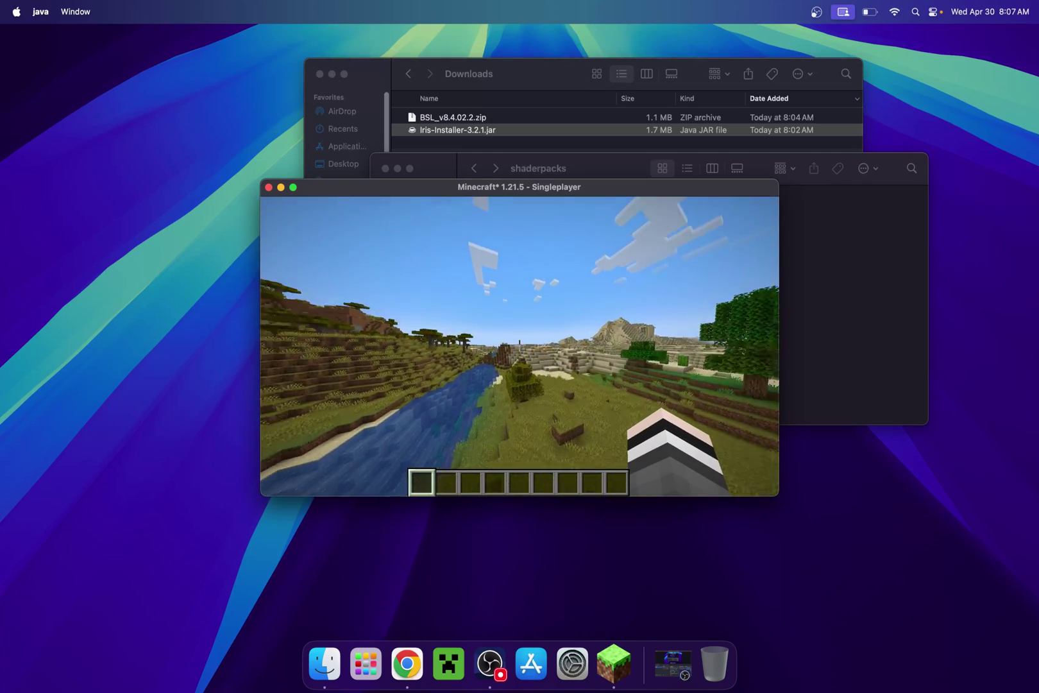
pyautogui.press('w')
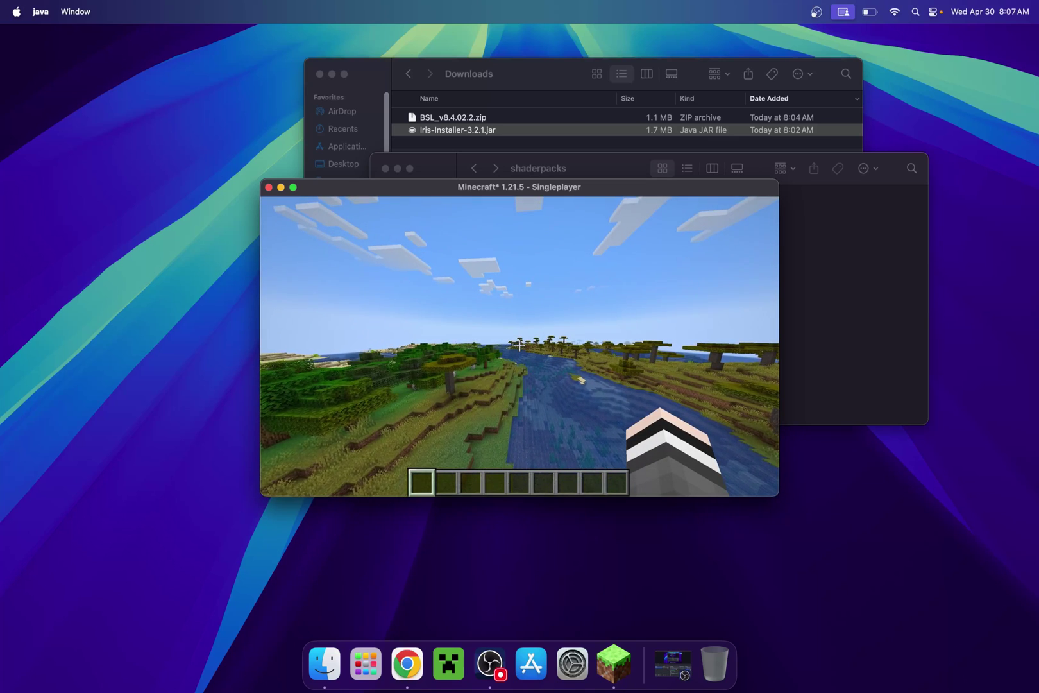
pyautogui.press('Escape')
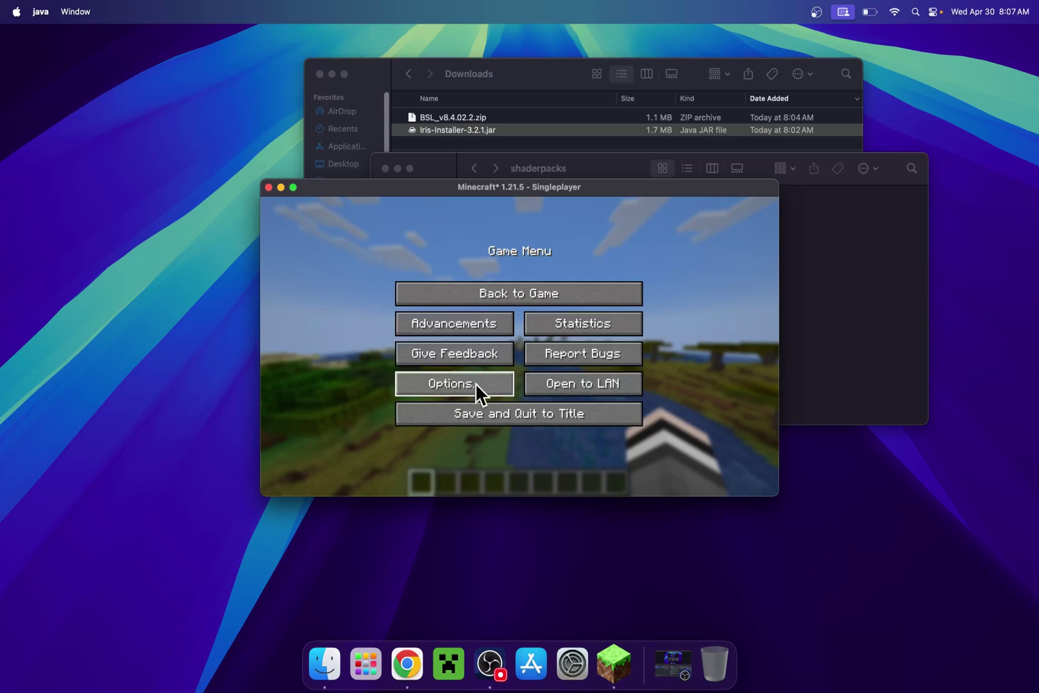
# Select and apply BSL_v8.4.02.2.zip under Video Settings > Shader Packs, then resume the game
pyautogui.click(435, 384)
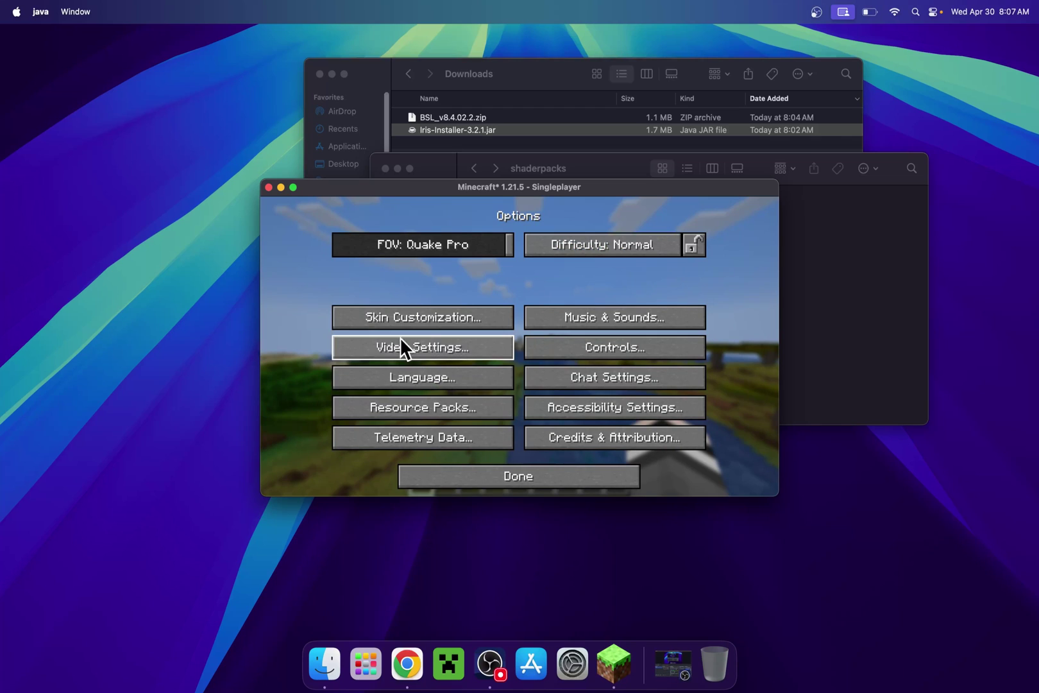
pyautogui.click(413, 348)
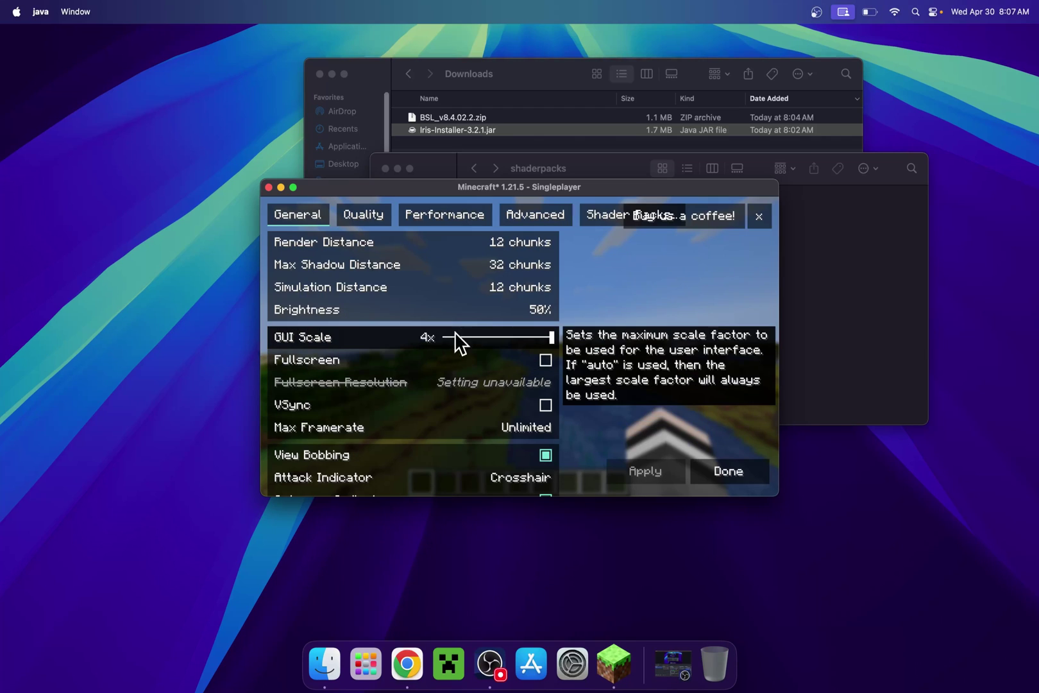
pyautogui.click(758, 217)
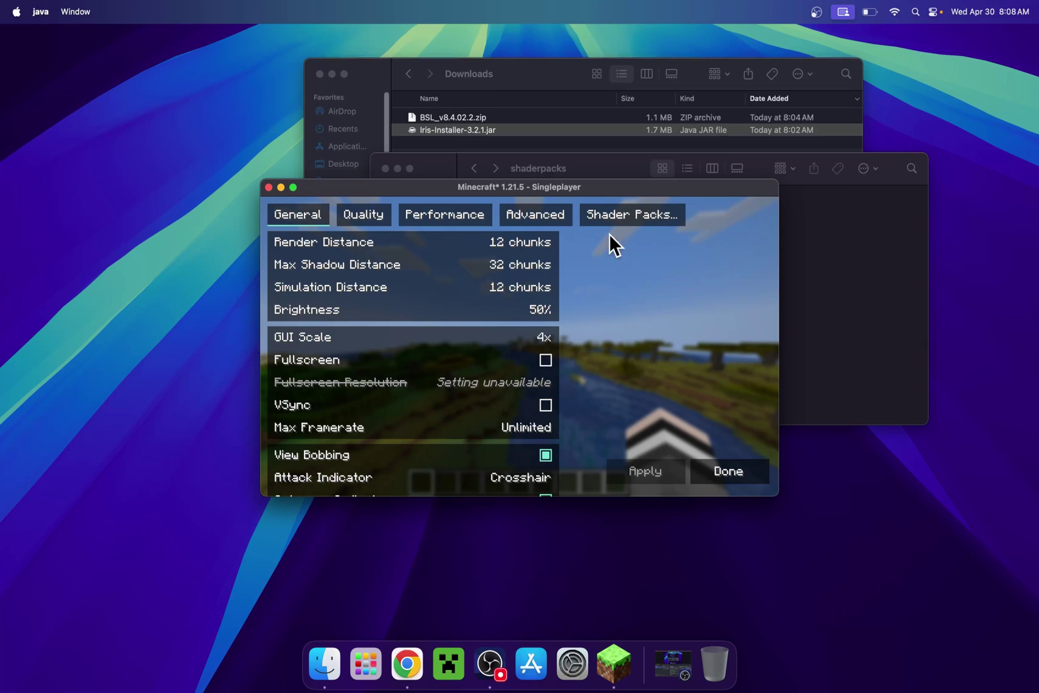
pyautogui.click(632, 223)
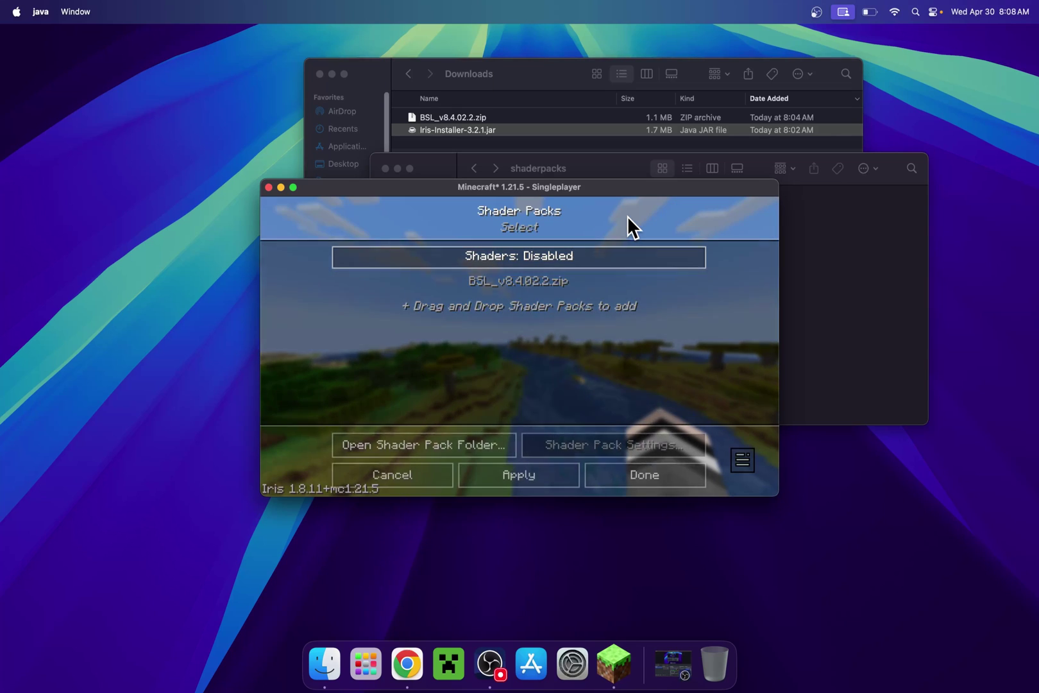
pyautogui.click(510, 286)
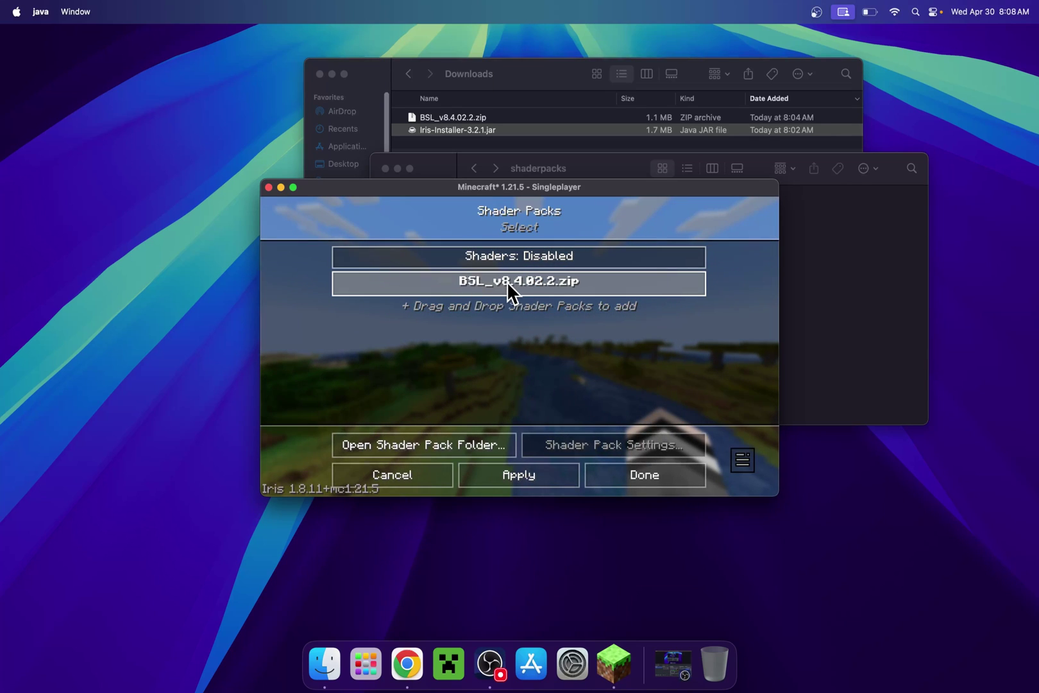
pyautogui.click(507, 284)
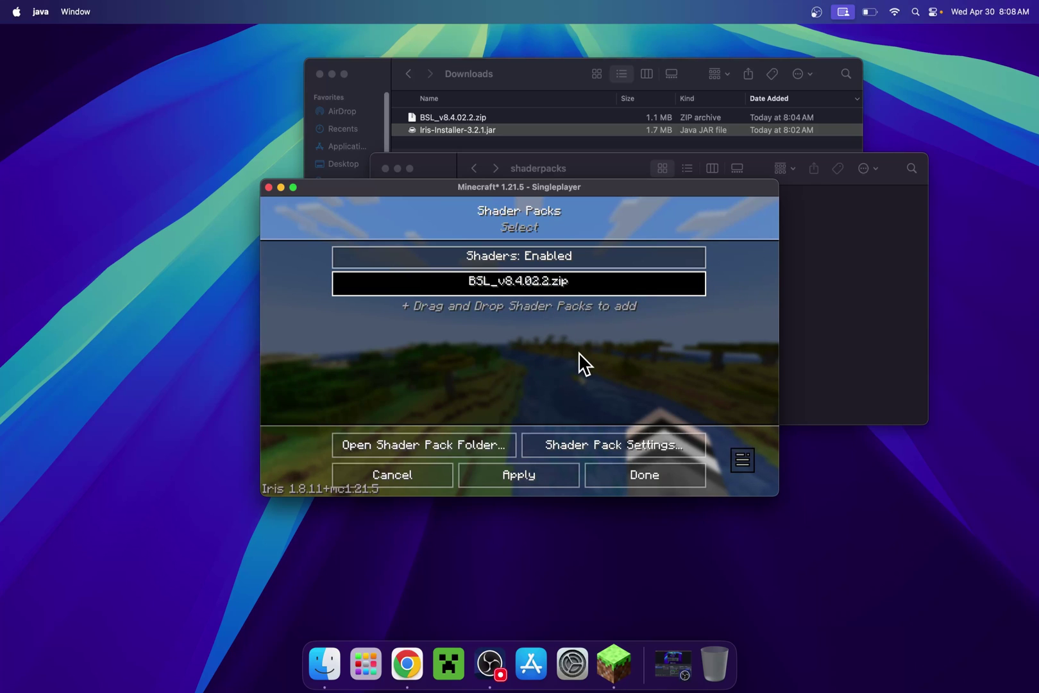
pyautogui.click(643, 474)
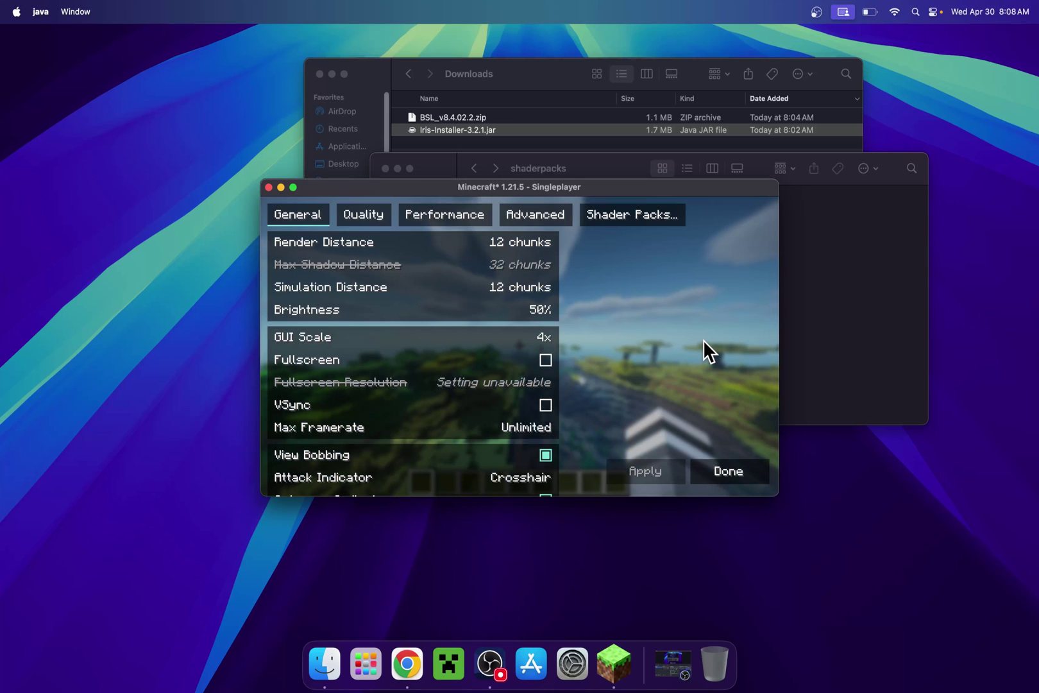
pyautogui.press('Escape')
pyautogui.press('Escape')
pyautogui.press('Escape')
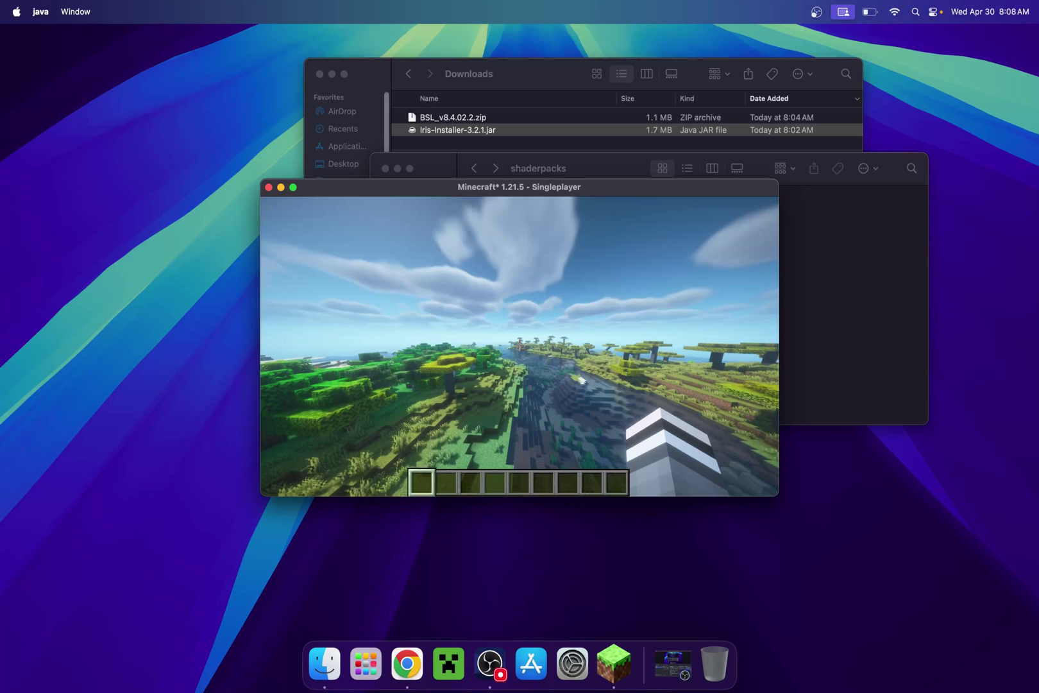